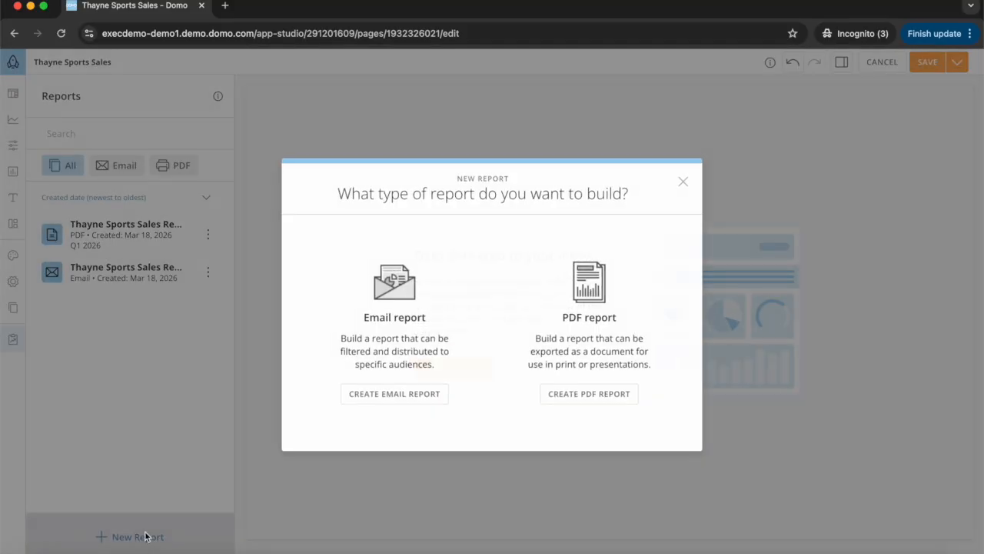
Step: Create a PDF report from the app's content, including only the Sports Performance page
{"action": "left_click", "coordinate": [607, 395]}
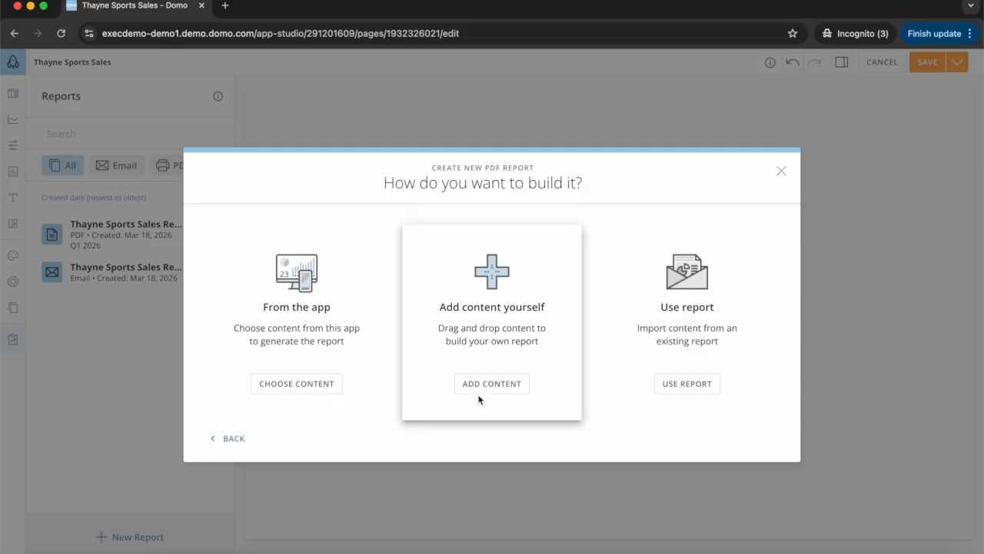
{"action": "left_click", "coordinate": [708, 389]}
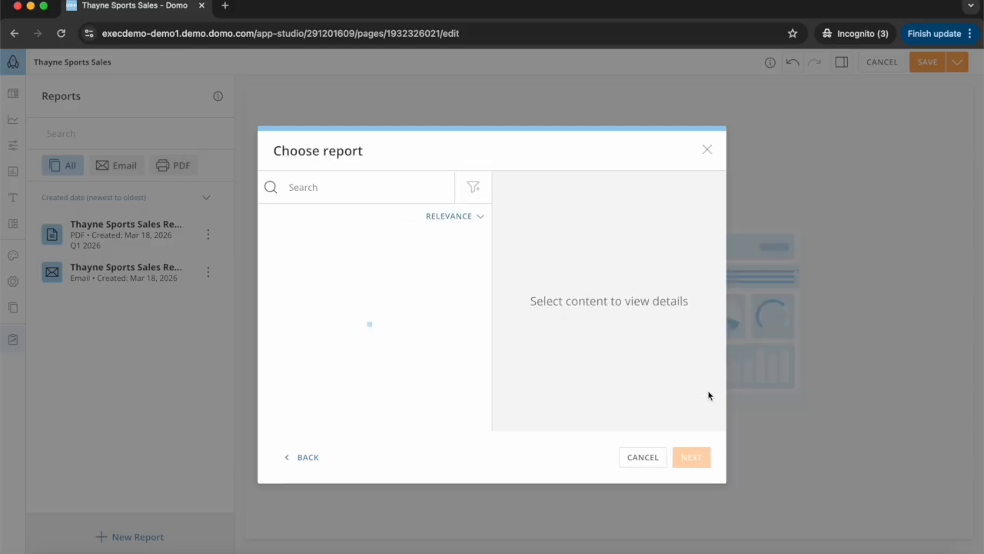
{"action": "left_click", "coordinate": [302, 461]}
{"action": "left_click", "coordinate": [297, 393]}
{"action": "scroll", "coordinate": [577, 346], "scroll_direction": "down", "scroll_amount": 1}
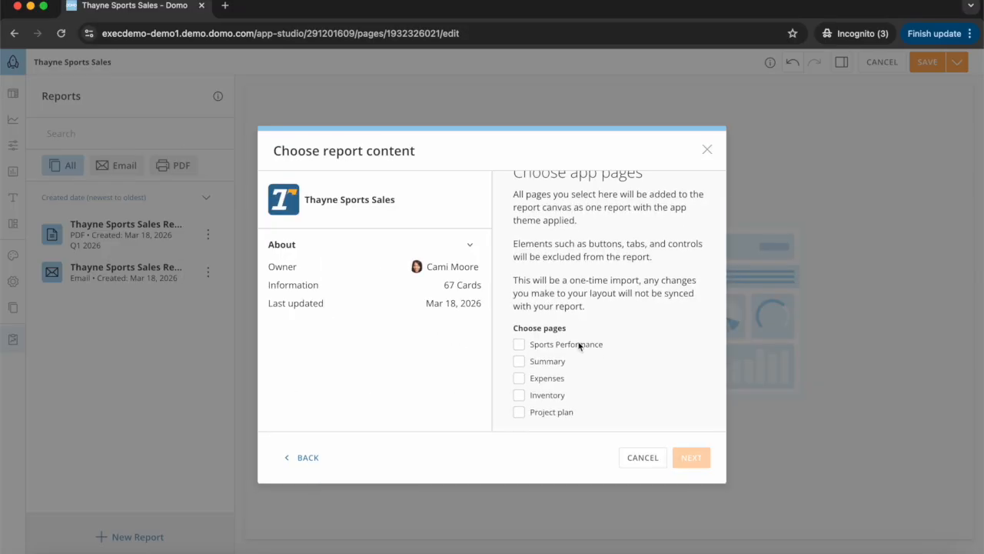
{"action": "left_click", "coordinate": [522, 349]}
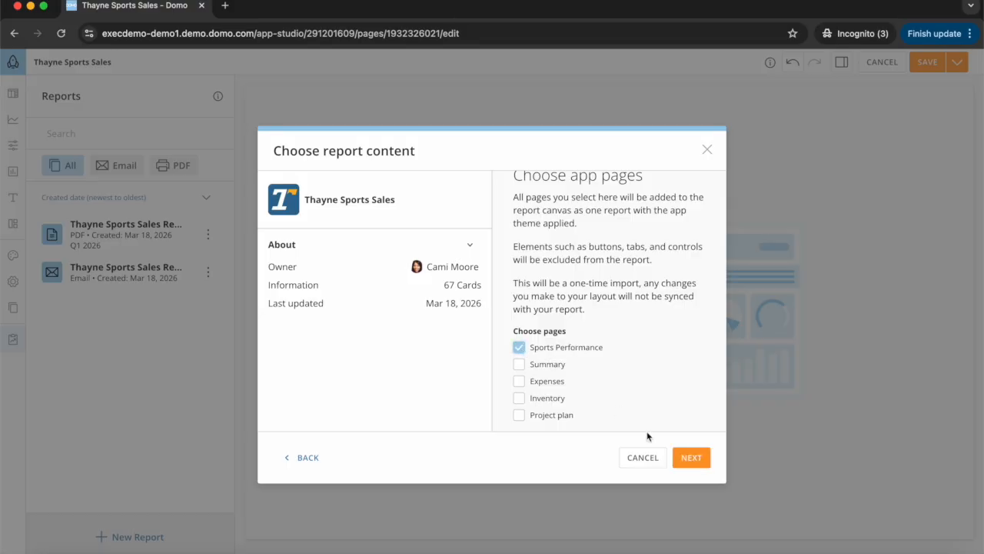
{"action": "left_click", "coordinate": [691, 457]}
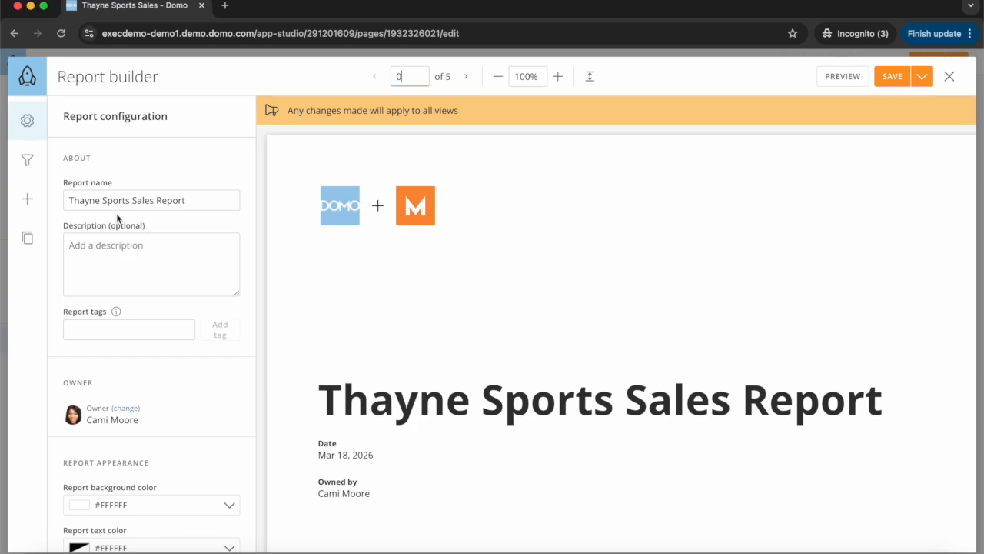
Step: Set the report description to "Q1 Performance 2026"
{"action": "left_click", "coordinate": [160, 254]}
{"action": "type", "text": "Q1 Performance 2026"}
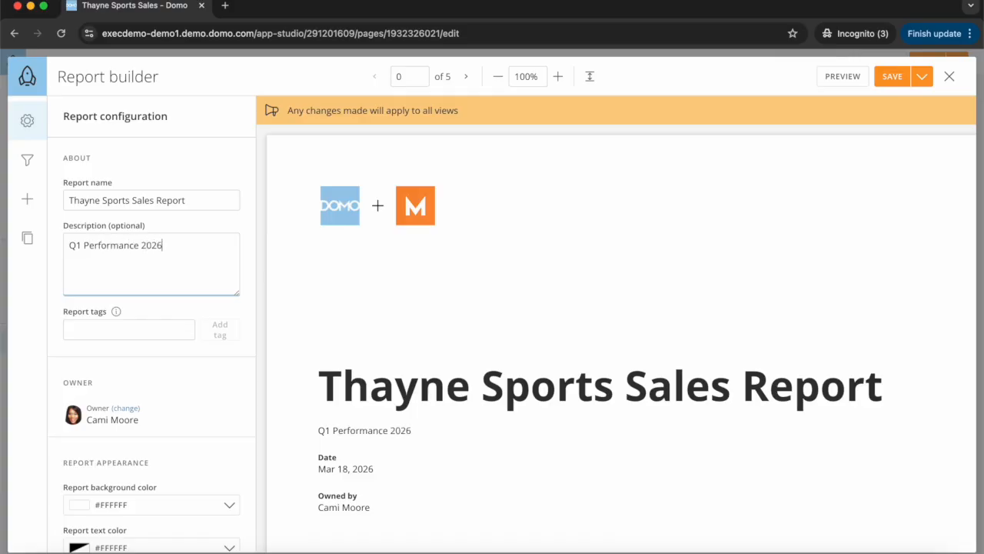
Step: Review the available choices for the report's background color, text color and density without changing them
{"action": "scroll", "coordinate": [113, 392], "scroll_direction": "down", "scroll_amount": 5}
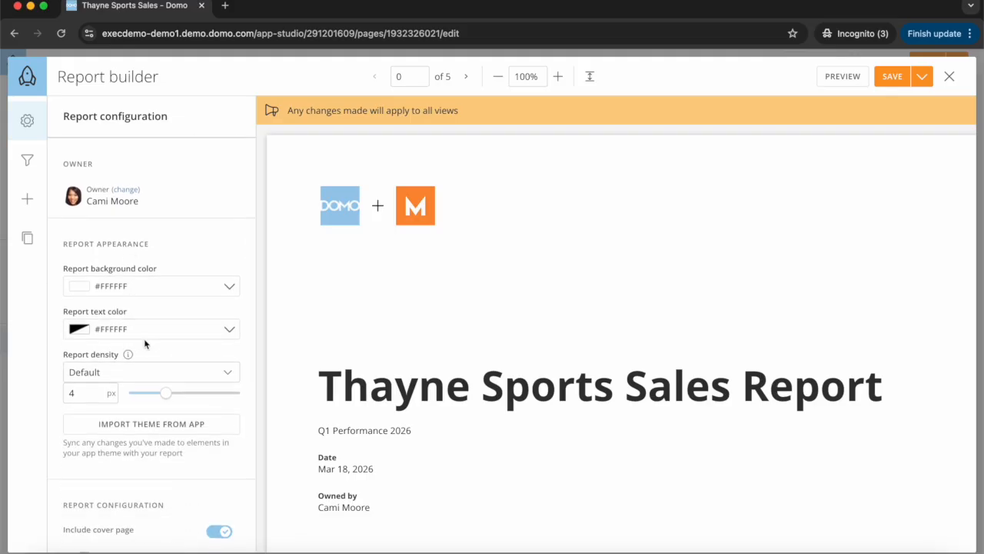
{"action": "left_click", "coordinate": [142, 287]}
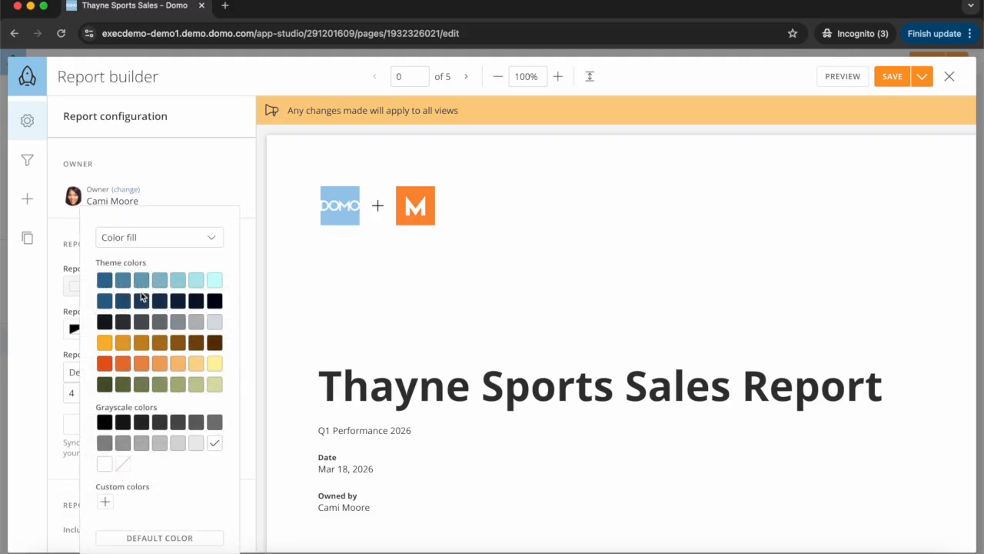
{"action": "left_click", "coordinate": [56, 233]}
{"action": "left_click", "coordinate": [164, 341]}
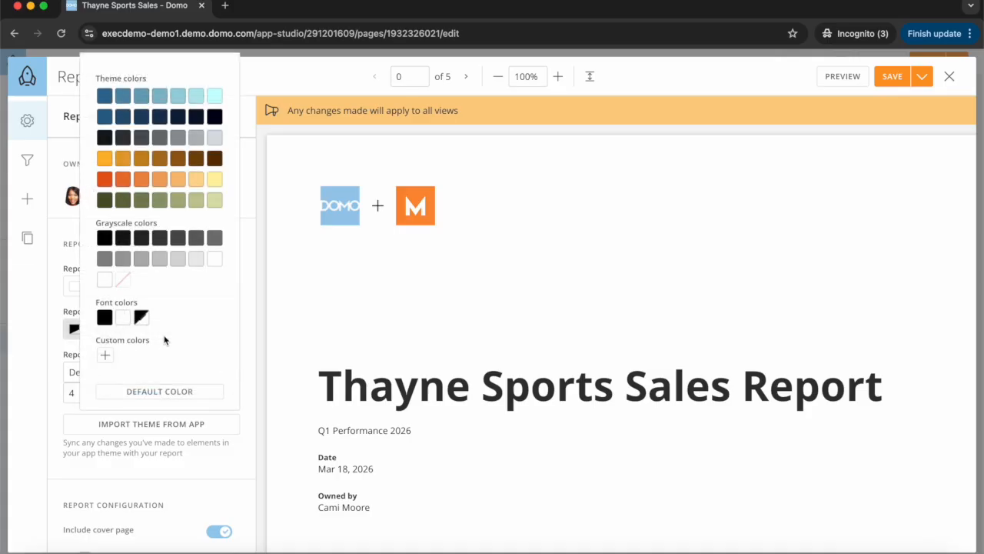
{"action": "left_click", "coordinate": [61, 239]}
{"action": "left_click", "coordinate": [141, 369]}
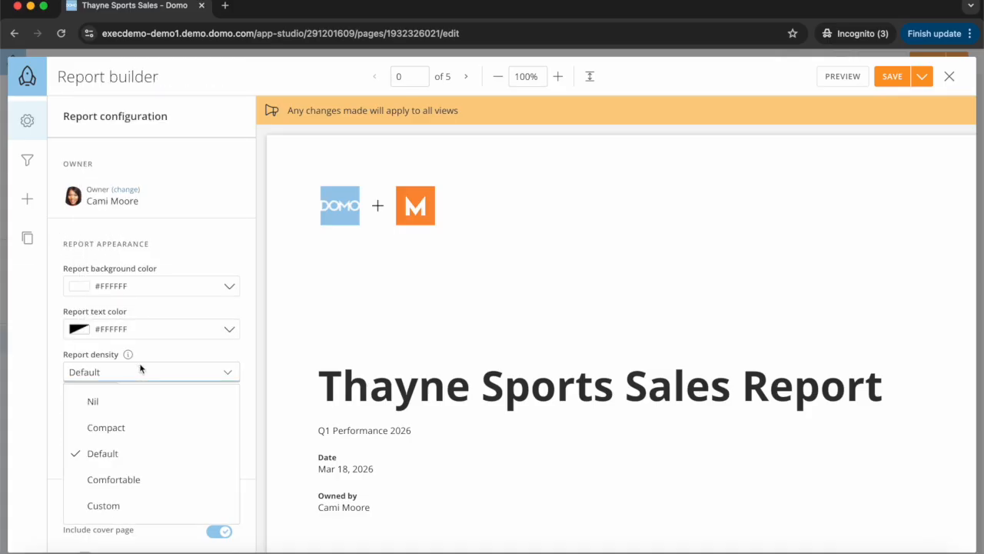
{"action": "left_click", "coordinate": [57, 350]}
Step: Switch the cover page off and back on, and exclude the Domo logo from it, keeping the instance logo as logo source
{"action": "scroll", "coordinate": [116, 457], "scroll_direction": "down", "scroll_amount": 5}
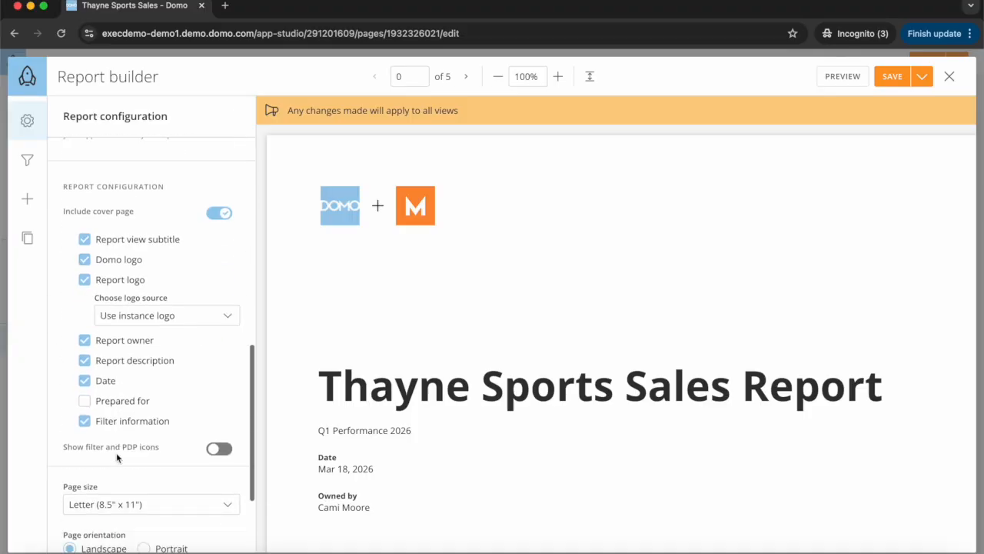
{"action": "left_click", "coordinate": [216, 214]}
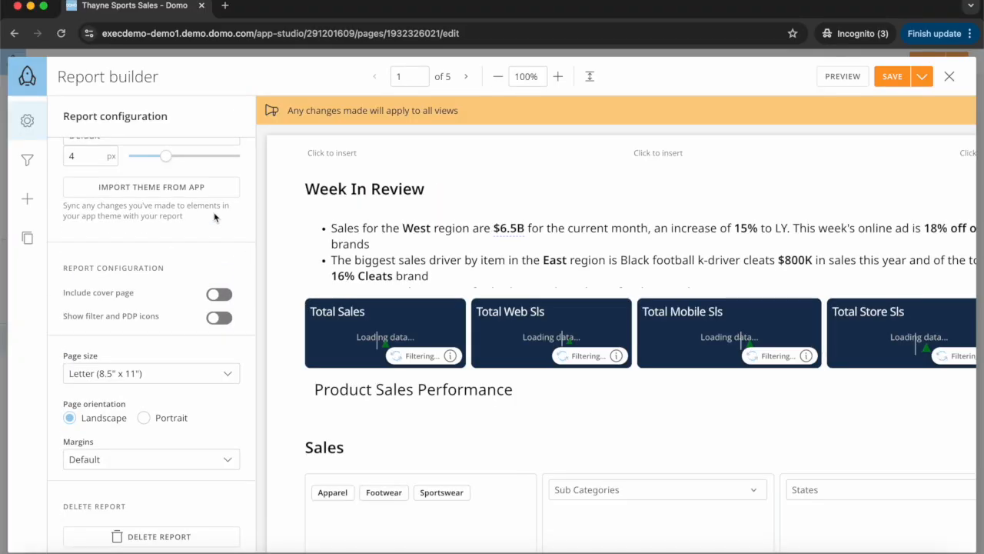
{"action": "left_click", "coordinate": [221, 295]}
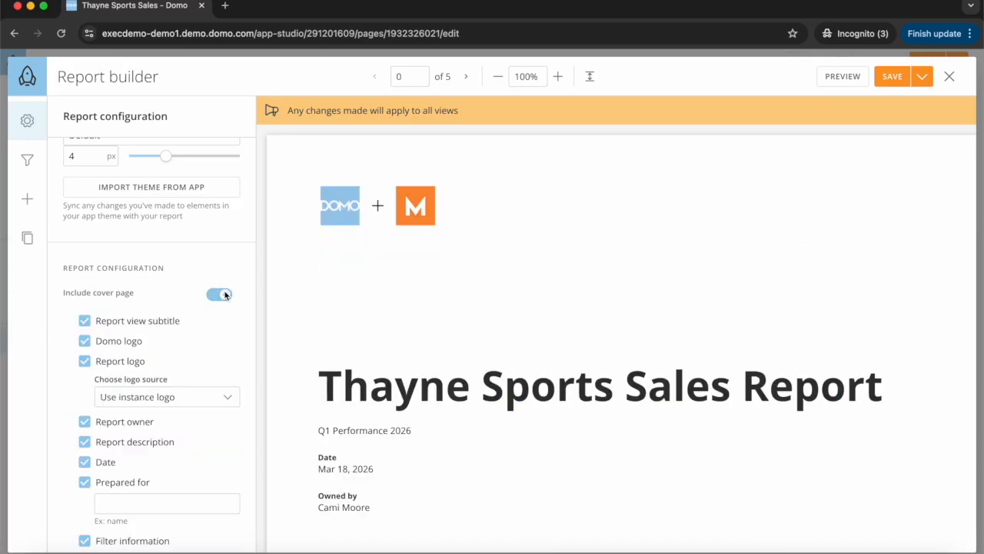
{"action": "scroll", "coordinate": [219, 352], "scroll_direction": "down", "scroll_amount": 3}
{"action": "left_click", "coordinate": [85, 250]}
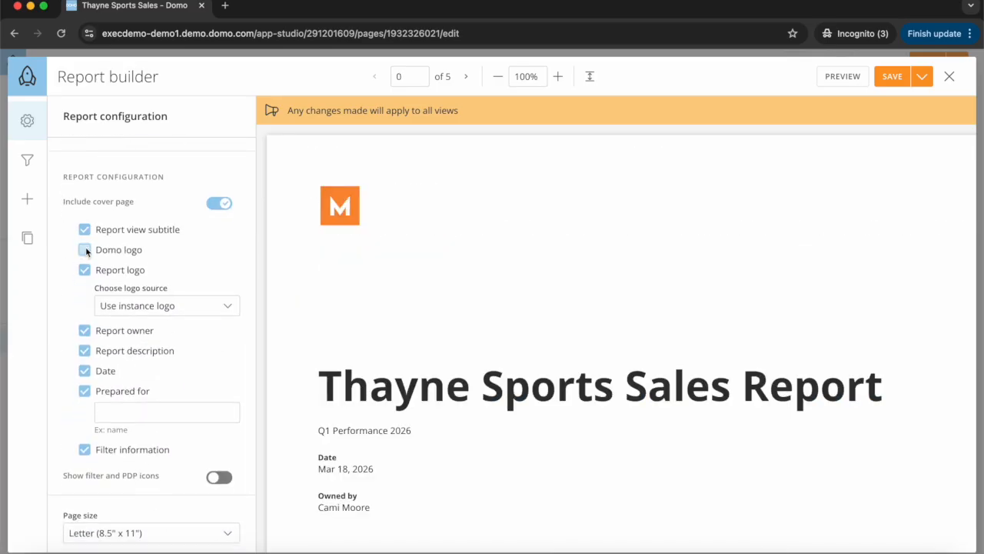
{"action": "left_click", "coordinate": [164, 308]}
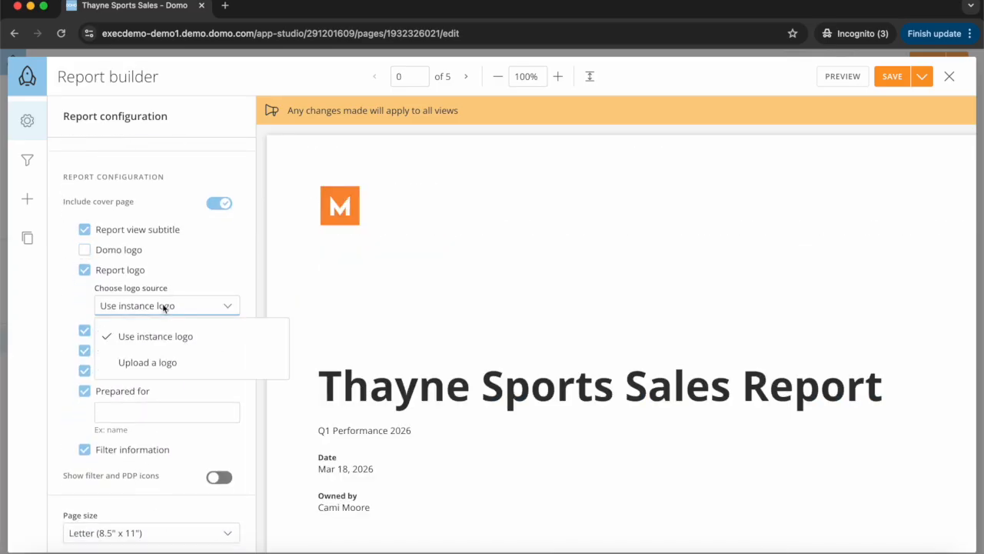
{"action": "left_click", "coordinate": [208, 269]}
Step: Try the A4 (210mm x 297mm) page size and set it back to Letter (8.5" x 11")
{"action": "scroll", "coordinate": [125, 400], "scroll_direction": "down", "scroll_amount": 5}
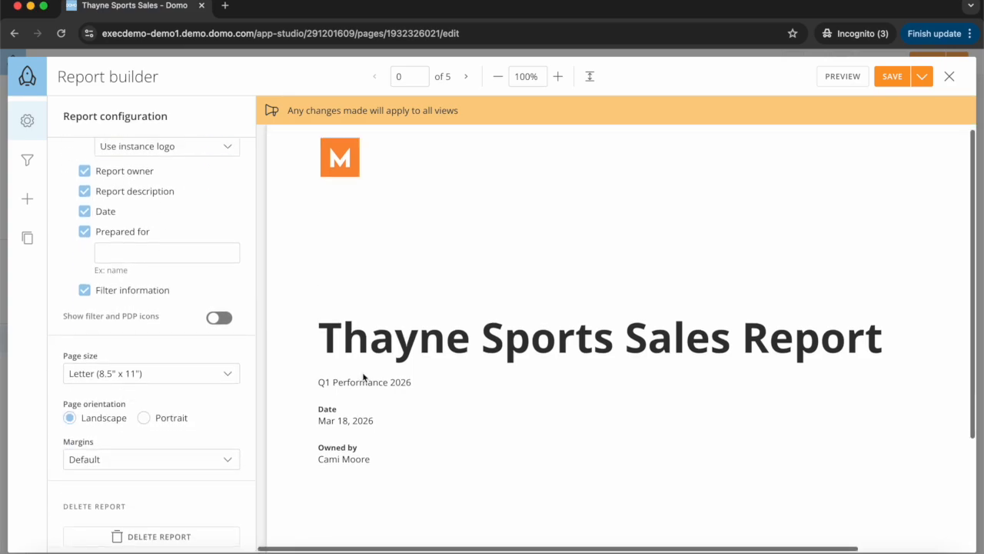
{"action": "left_click", "coordinate": [153, 374]}
{"action": "left_click", "coordinate": [139, 431]}
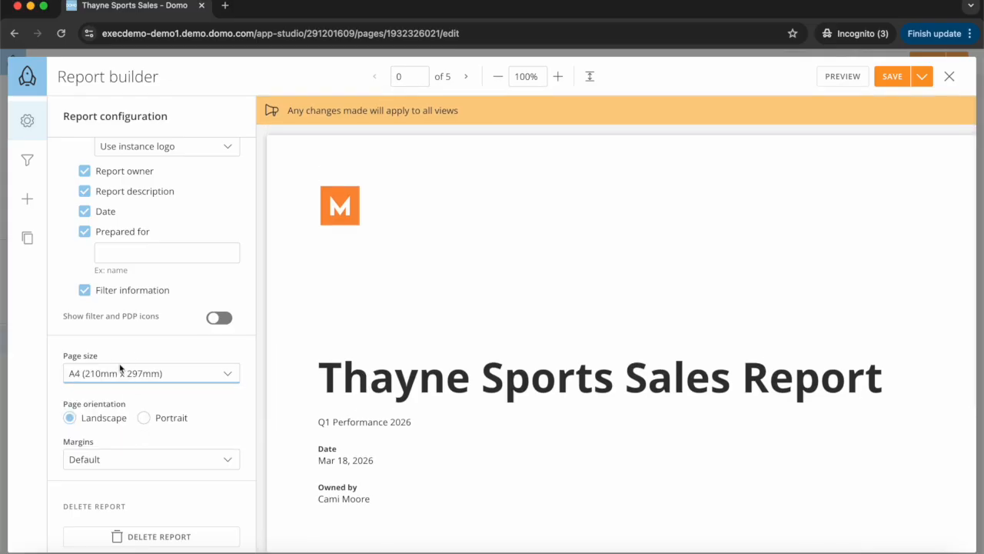
{"action": "left_click", "coordinate": [121, 373]}
{"action": "left_click", "coordinate": [119, 401]}
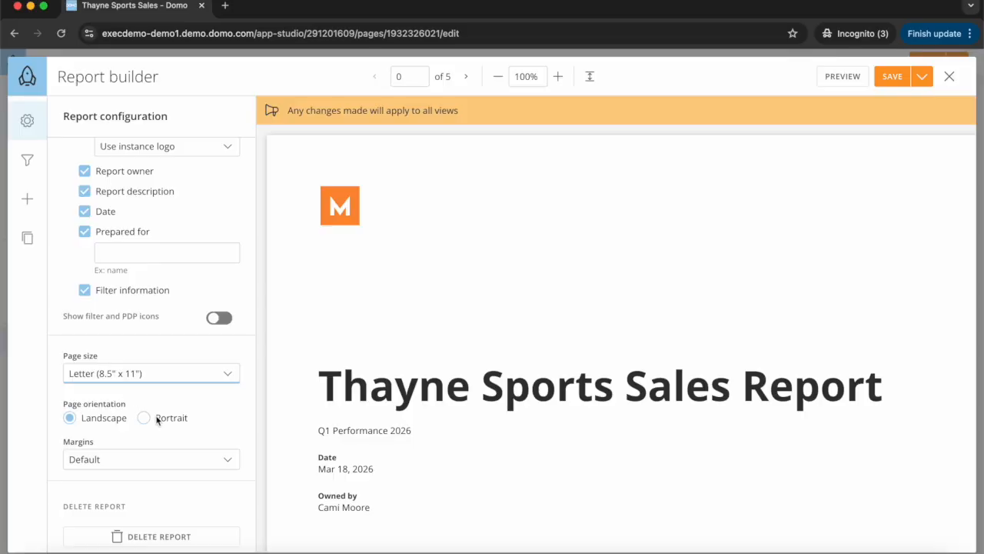
Step: Try the portrait page orientation, look over the cover page, and return to landscape
{"action": "left_click", "coordinate": [144, 418]}
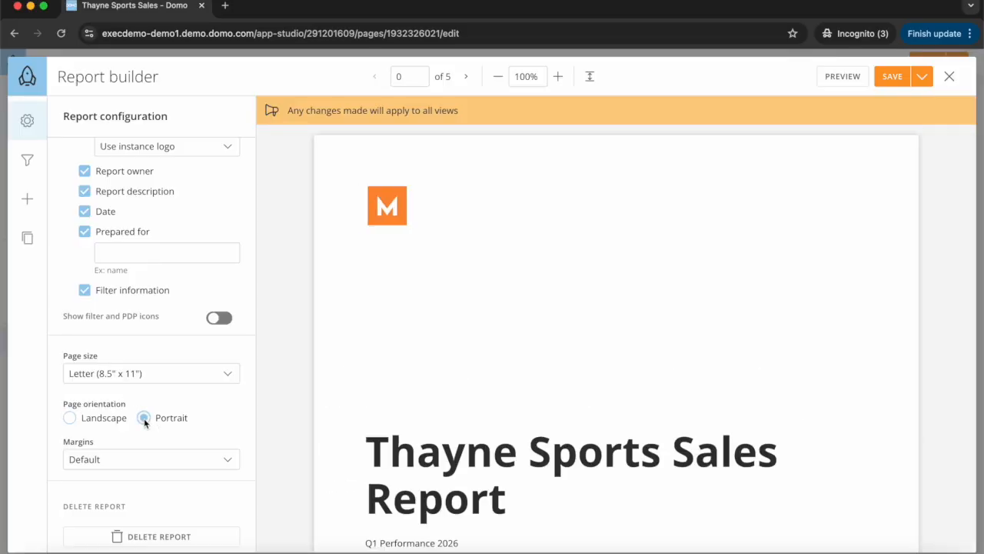
{"action": "scroll", "coordinate": [372, 439], "scroll_direction": "down", "scroll_amount": 5}
{"action": "scroll", "coordinate": [372, 439], "scroll_direction": "up", "scroll_amount": 5}
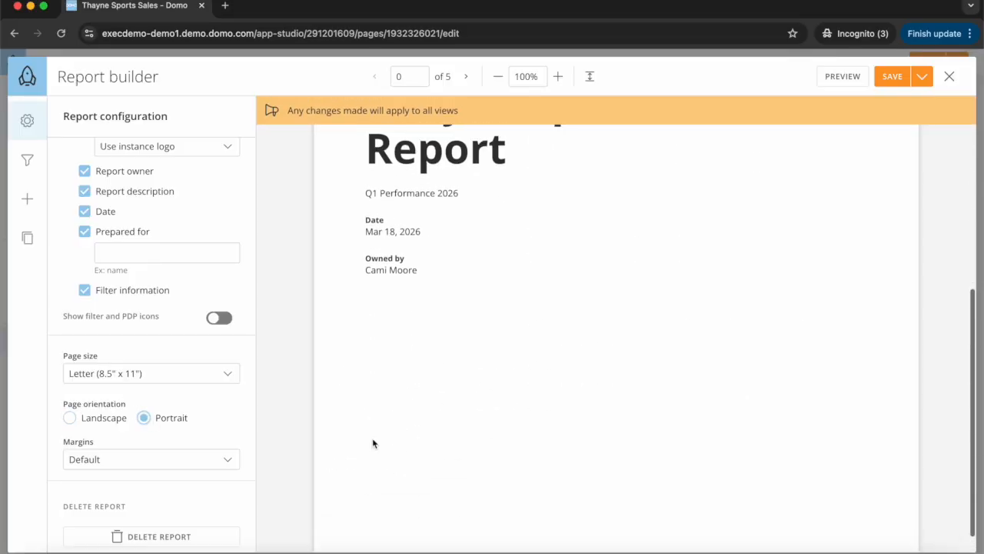
{"action": "left_click", "coordinate": [70, 418]}
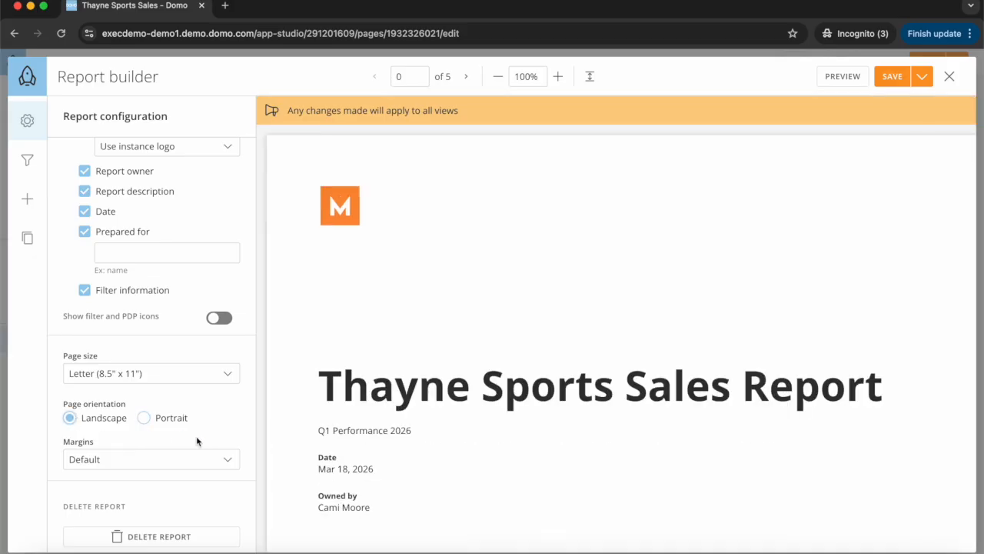
Step: Try the Narrow and Wide page margins and set the margins back to Default
{"action": "left_click", "coordinate": [168, 461]}
{"action": "left_click", "coordinate": [159, 490]}
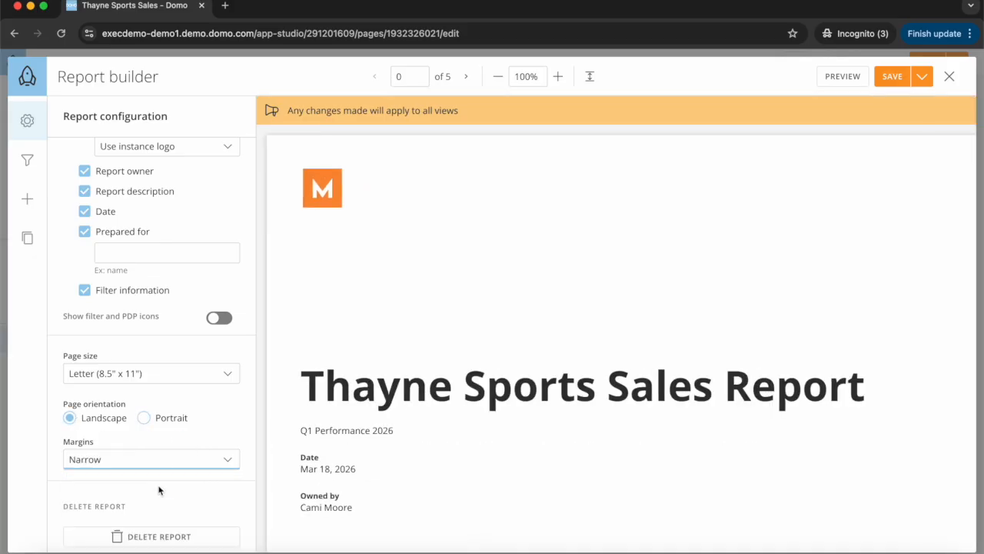
{"action": "left_click", "coordinate": [144, 460]}
{"action": "left_click", "coordinate": [132, 536]}
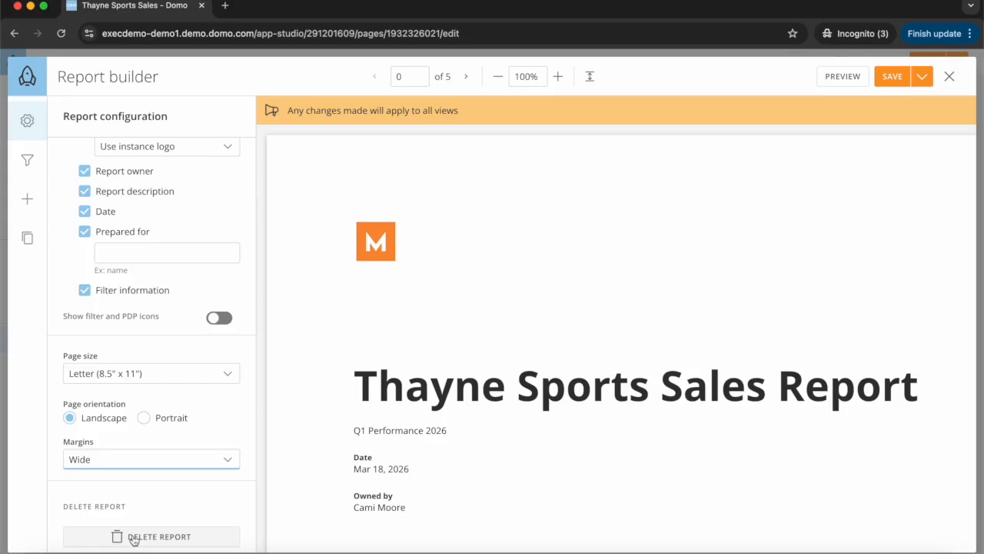
{"action": "left_click", "coordinate": [126, 461]}
{"action": "left_click", "coordinate": [118, 513]}
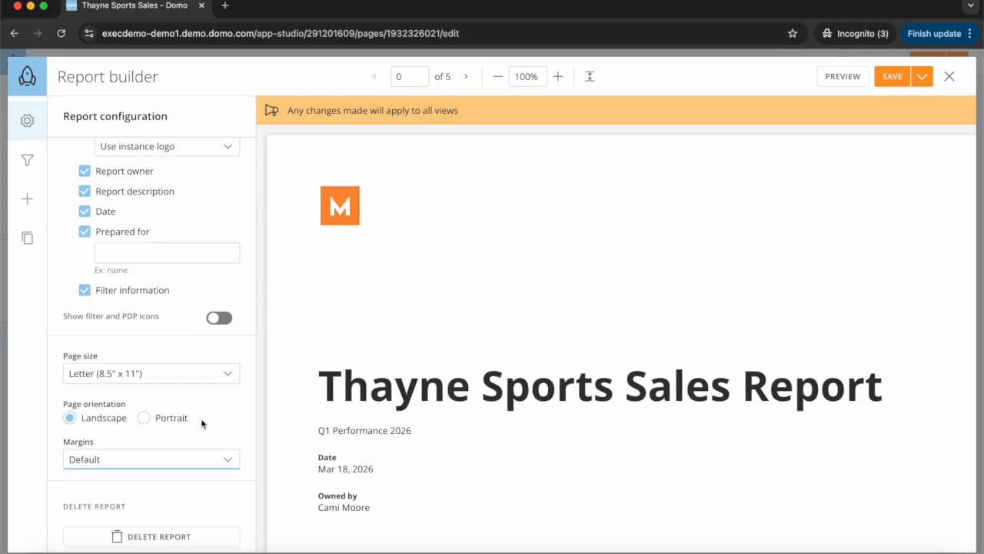
Step: Go to page 1 of the report and remove the New Categories filter card from the Sales section
{"action": "scroll", "coordinate": [177, 285], "scroll_direction": "up", "scroll_amount": 10}
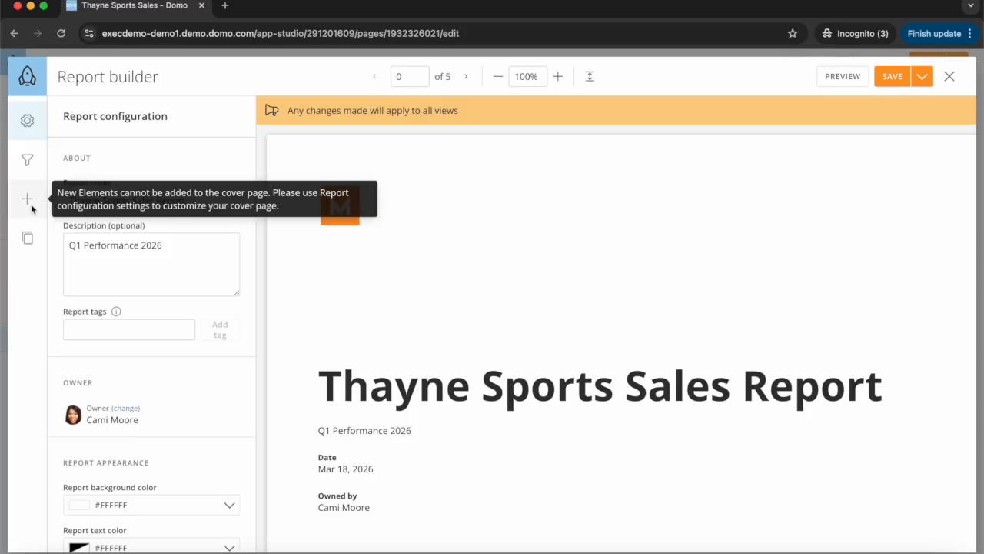
{"action": "left_click", "coordinate": [464, 78]}
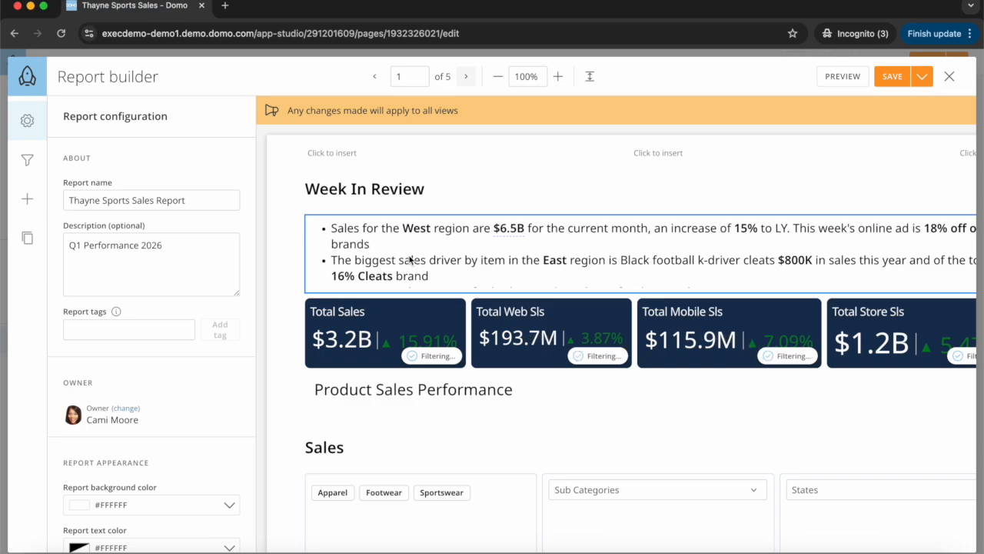
{"action": "scroll", "coordinate": [410, 260], "scroll_direction": "right", "scroll_amount": 1}
{"action": "scroll", "coordinate": [410, 259], "scroll_direction": "left", "scroll_amount": 1}
{"action": "scroll", "coordinate": [411, 260], "scroll_direction": "down", "scroll_amount": 5}
{"action": "left_click", "coordinate": [457, 329]}
{"action": "left_click", "coordinate": [511, 283]}
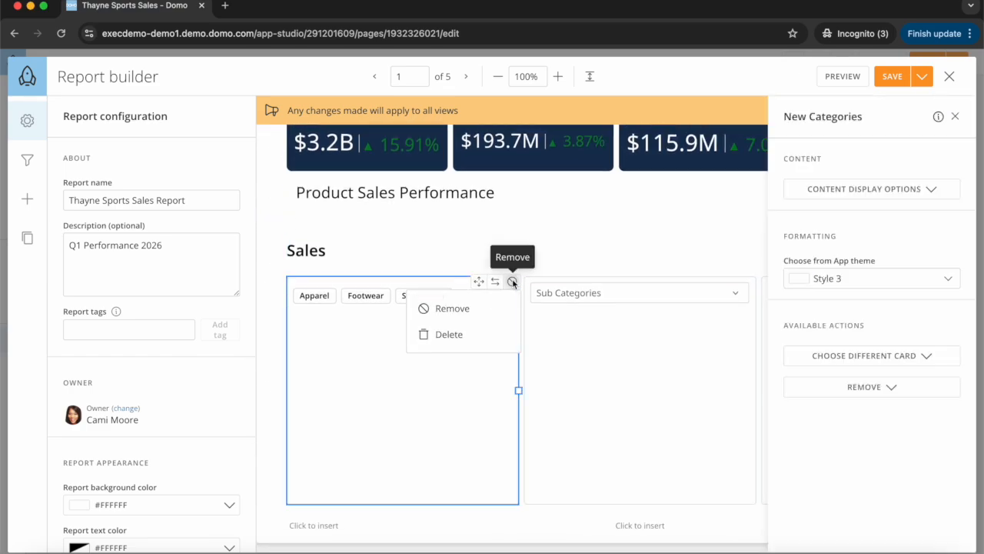
{"action": "left_click", "coordinate": [476, 315]}
{"action": "left_click", "coordinate": [771, 345]}
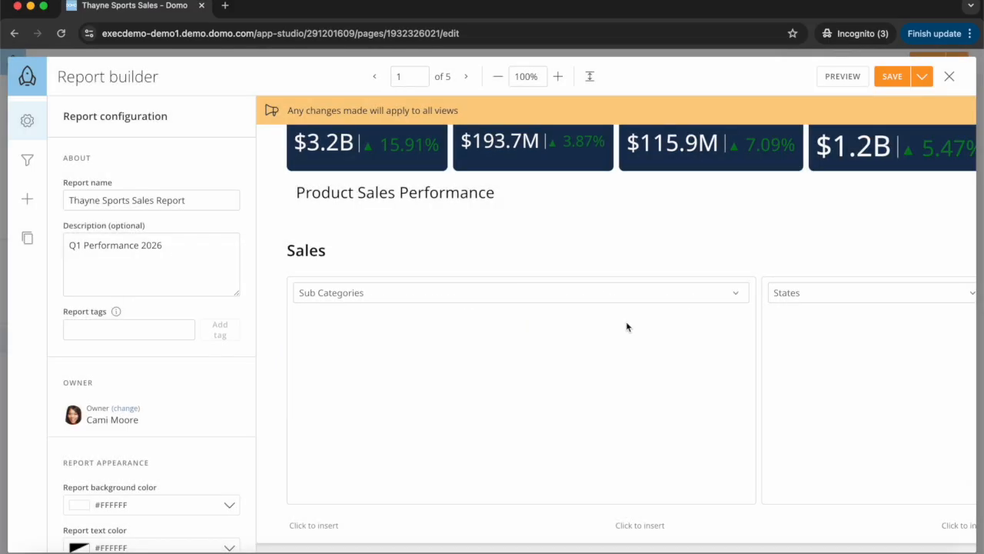
Step: Remove the Sub categories and States filter cards from the Sales section of page 1
{"action": "left_click", "coordinate": [748, 282]}
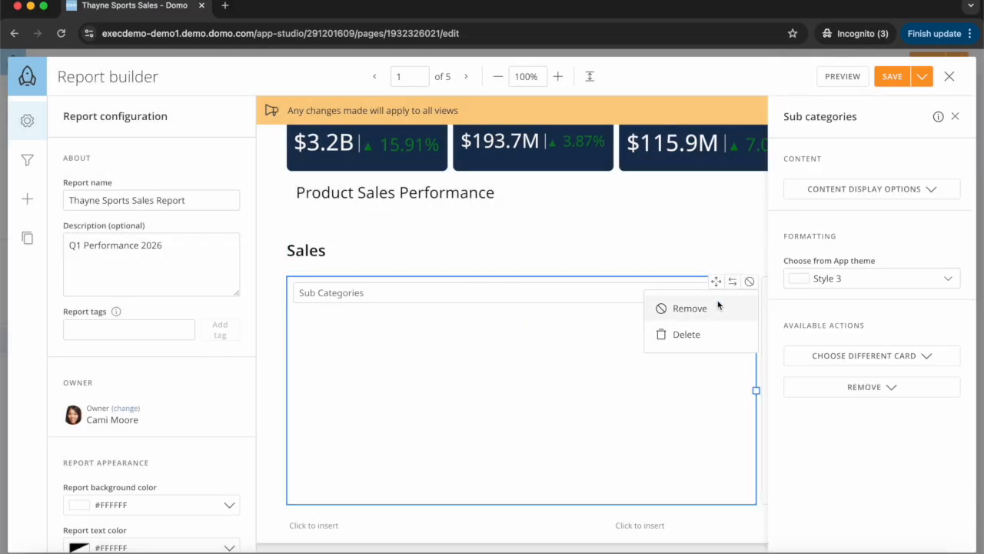
{"action": "left_click", "coordinate": [696, 308]}
{"action": "left_click", "coordinate": [765, 348]}
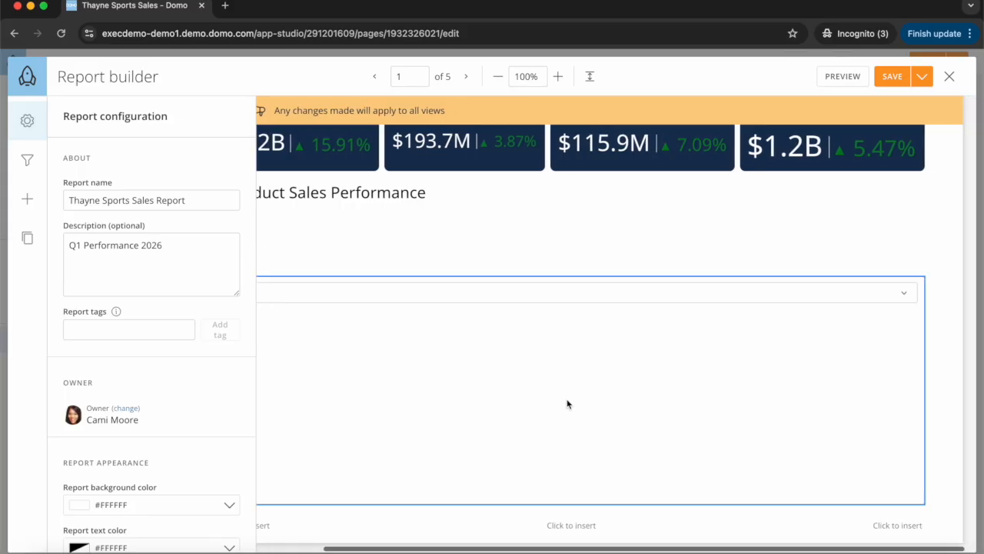
{"action": "left_click", "coordinate": [841, 387]}
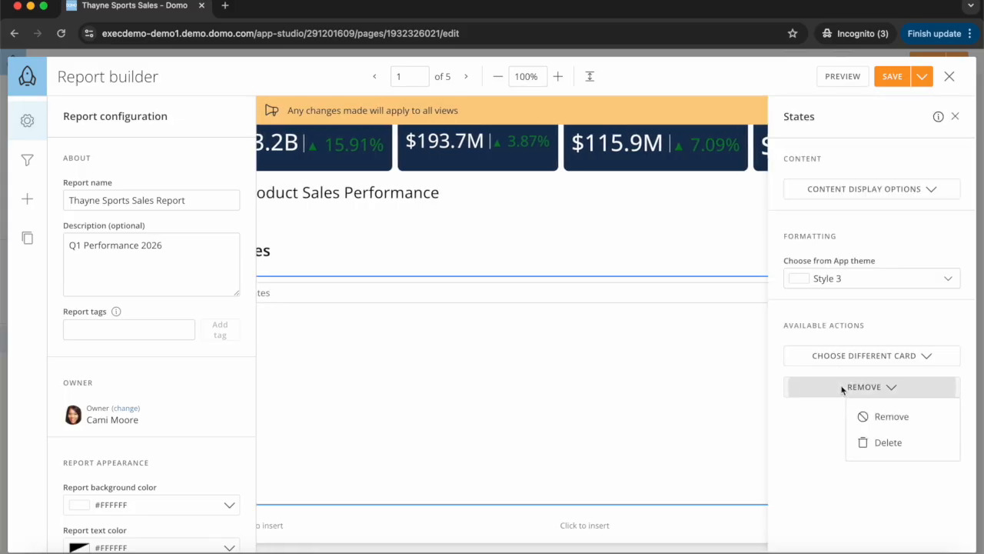
{"action": "left_click", "coordinate": [862, 415]}
{"action": "left_click", "coordinate": [748, 347]}
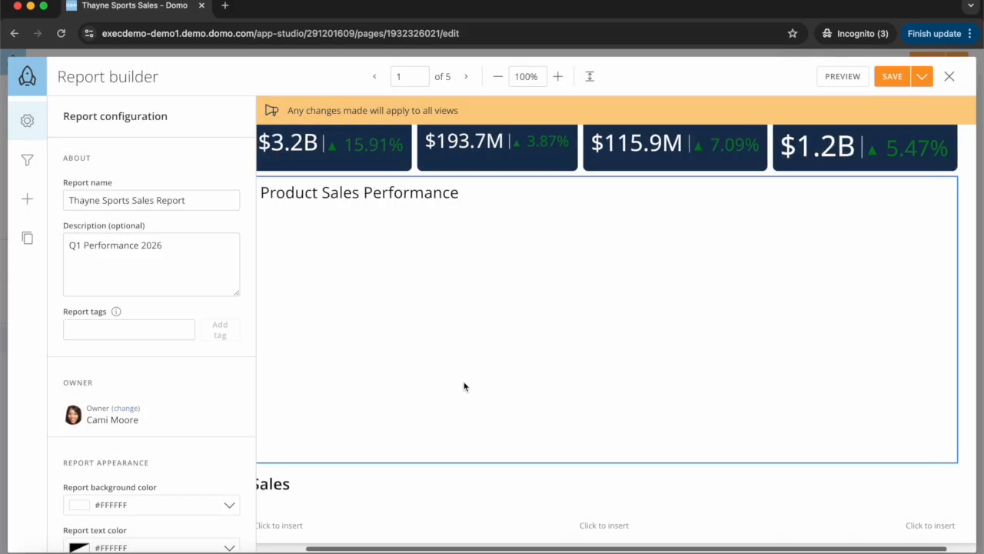
Step: Move the Total Sales by Category and Top 10 Cities cards from page 2 of the report to page 1
{"action": "left_click", "coordinate": [466, 77]}
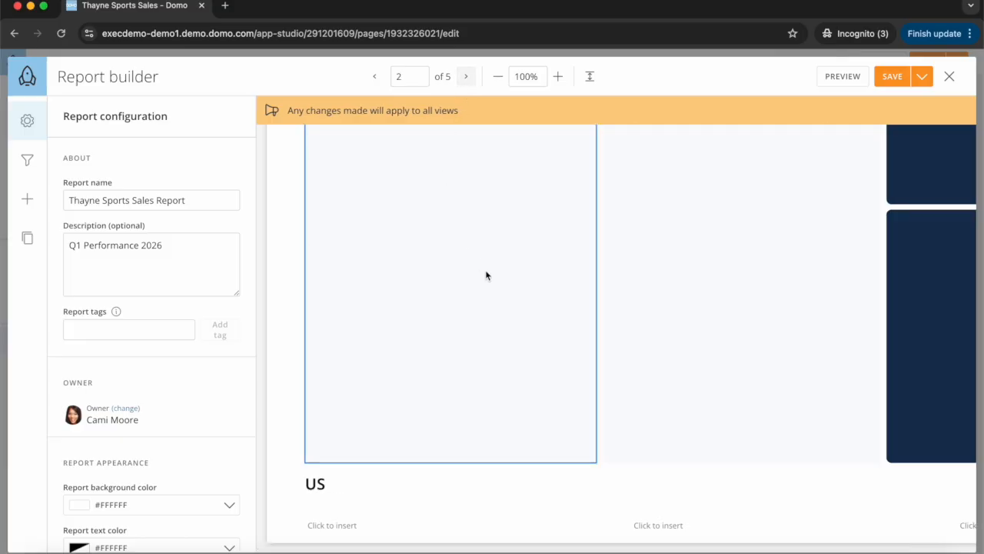
{"action": "left_click", "coordinate": [501, 289]}
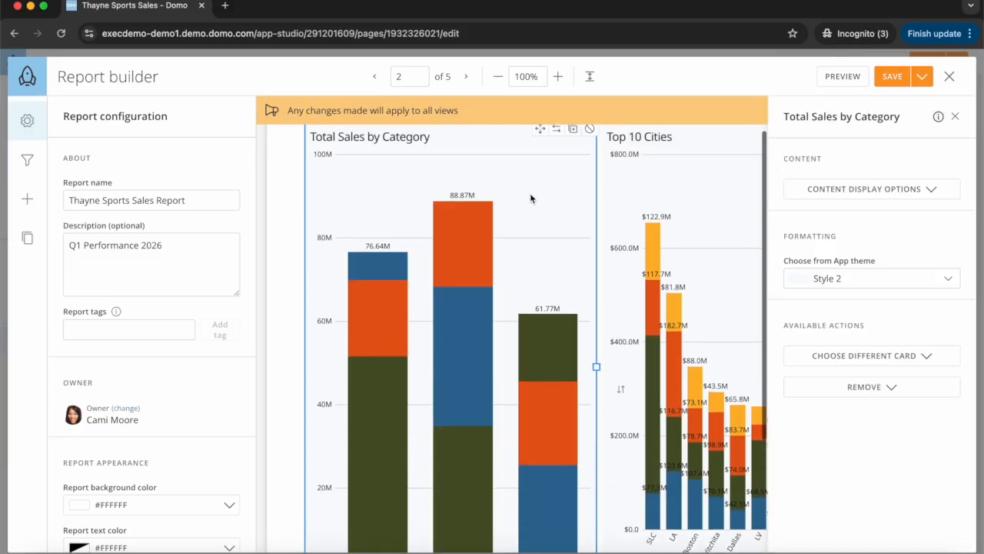
{"action": "left_click", "coordinate": [558, 180]}
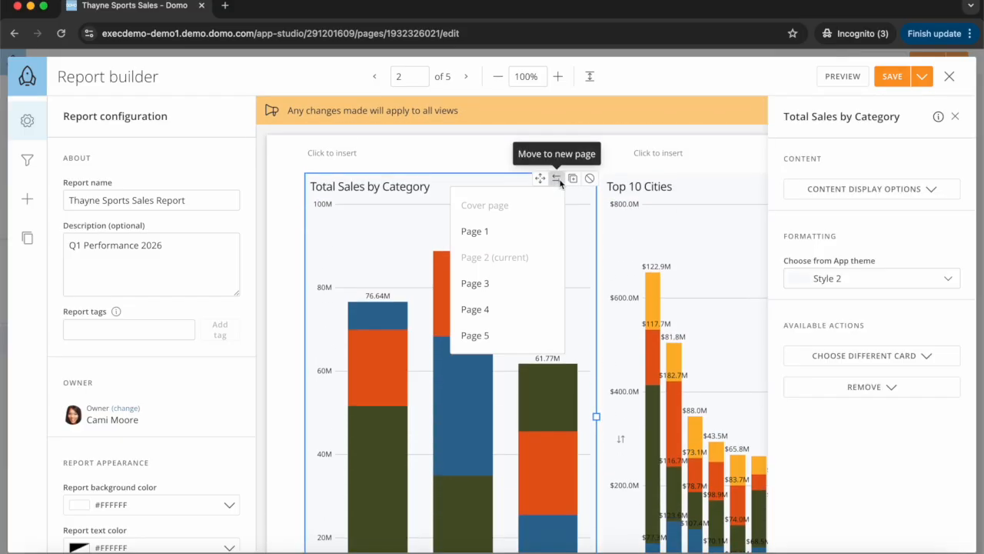
{"action": "left_click", "coordinate": [498, 236]}
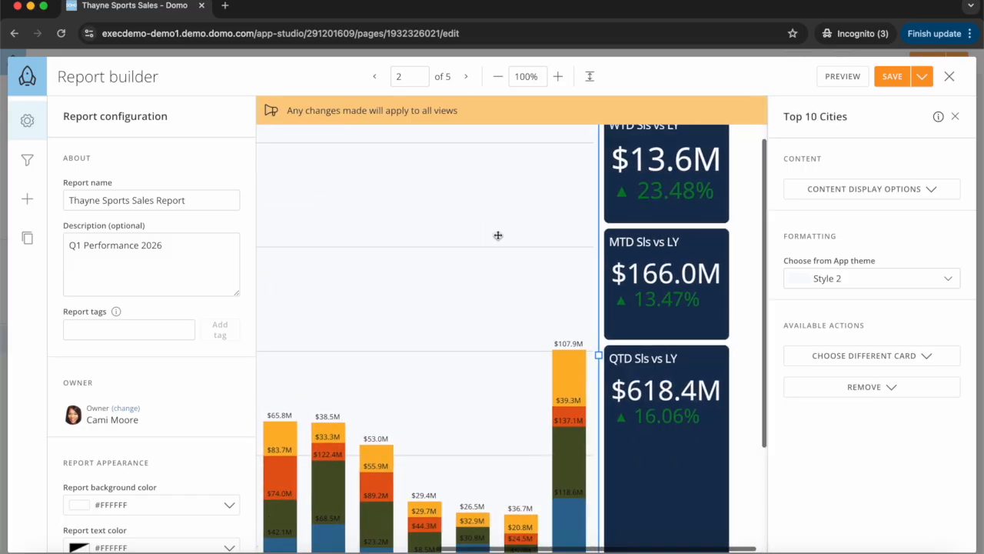
{"action": "left_click", "coordinate": [561, 178]}
{"action": "left_click", "coordinate": [490, 232]}
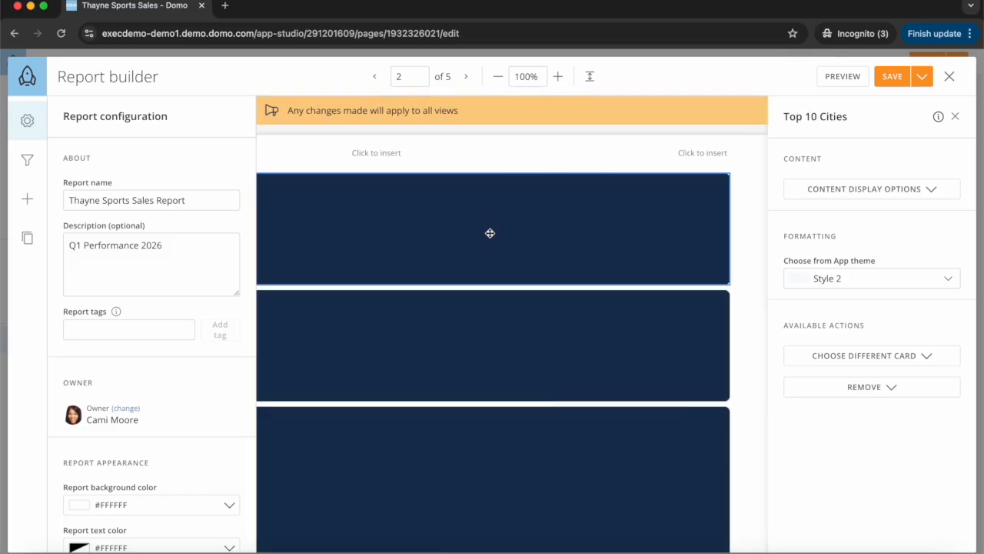
Step: Return to page 1 and remove the Sales header above the two moved charts
{"action": "left_click", "coordinate": [374, 76]}
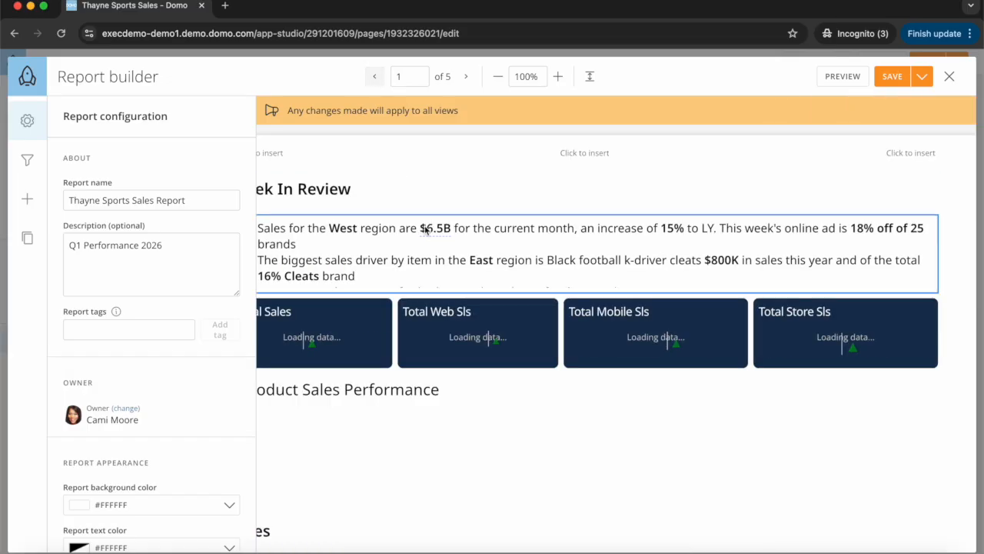
{"action": "scroll", "coordinate": [424, 229], "scroll_direction": "down", "scroll_amount": 3}
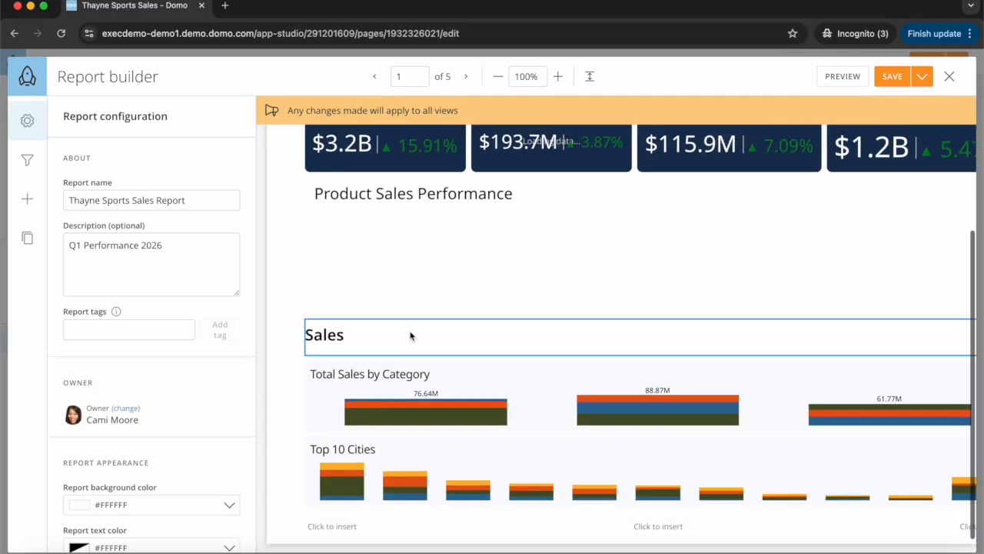
{"action": "left_click", "coordinate": [408, 336]}
{"action": "left_click", "coordinate": [826, 248]}
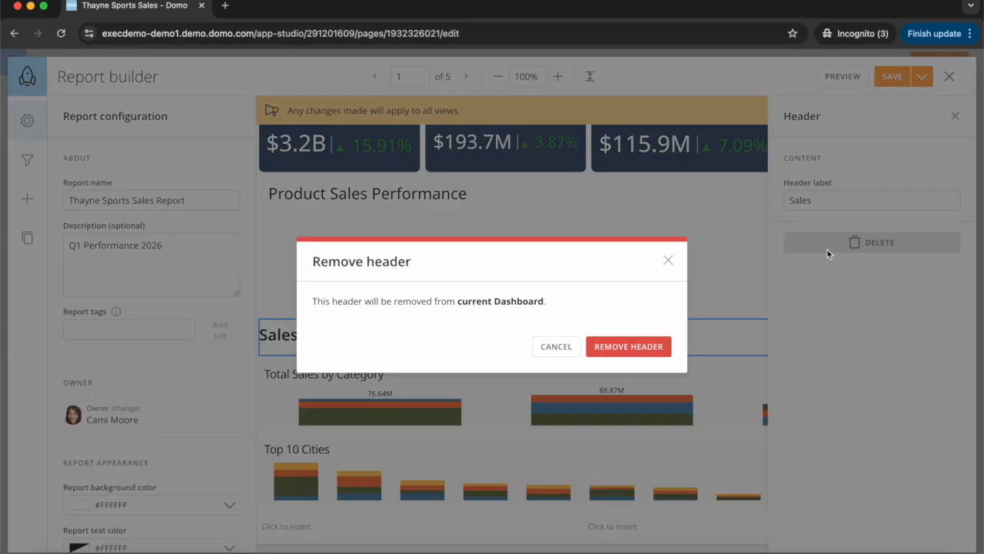
{"action": "left_click", "coordinate": [629, 345]}
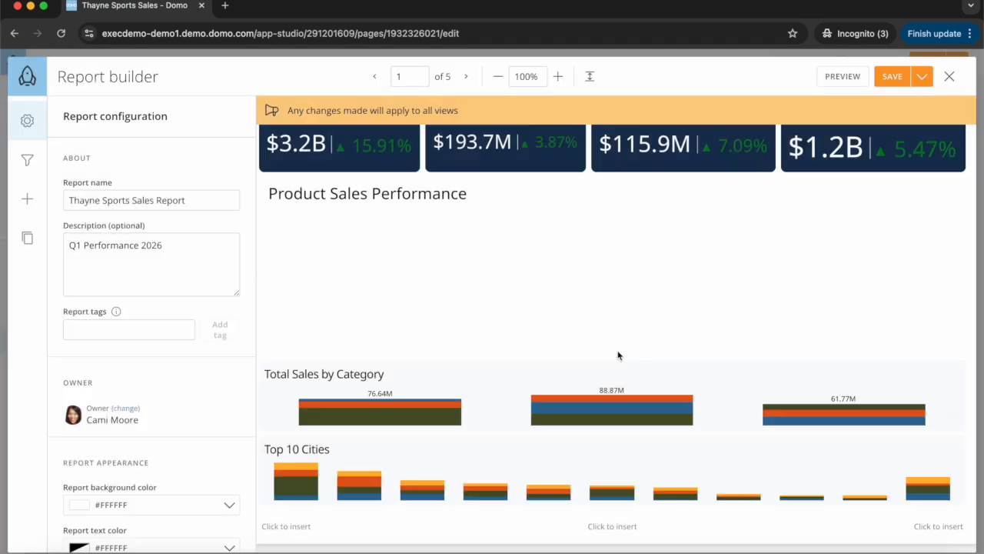
Step: Arrange Total Sales by Category and Top 10 Cities side by side and extend both charts up to the Product Sales Performance heading
{"action": "left_click", "coordinate": [640, 393]}
{"action": "left_click_drag", "start_coordinate": [577, 492], "coordinate": [754, 399]}
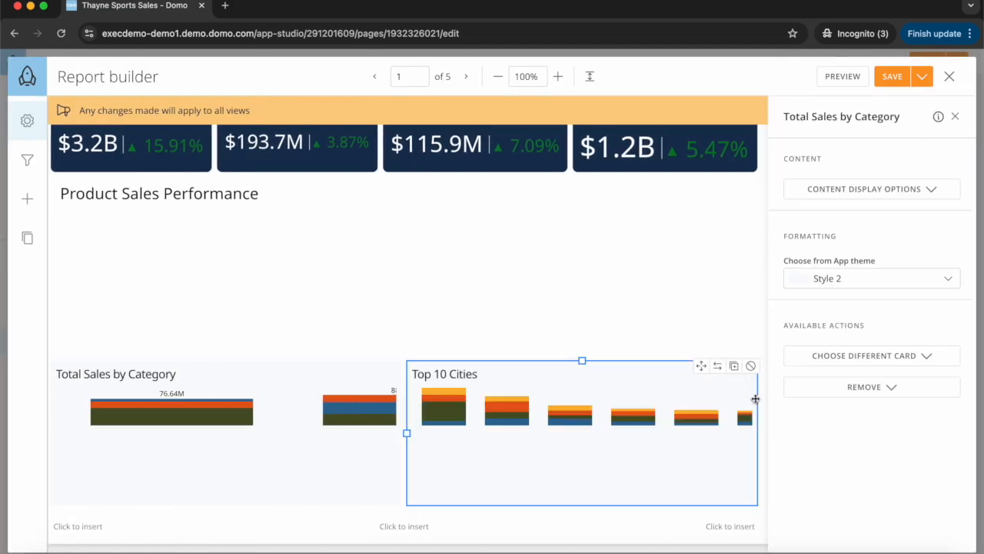
{"action": "left_click", "coordinate": [475, 385]}
{"action": "left_click_drag", "start_coordinate": [459, 364], "coordinate": [456, 213]}
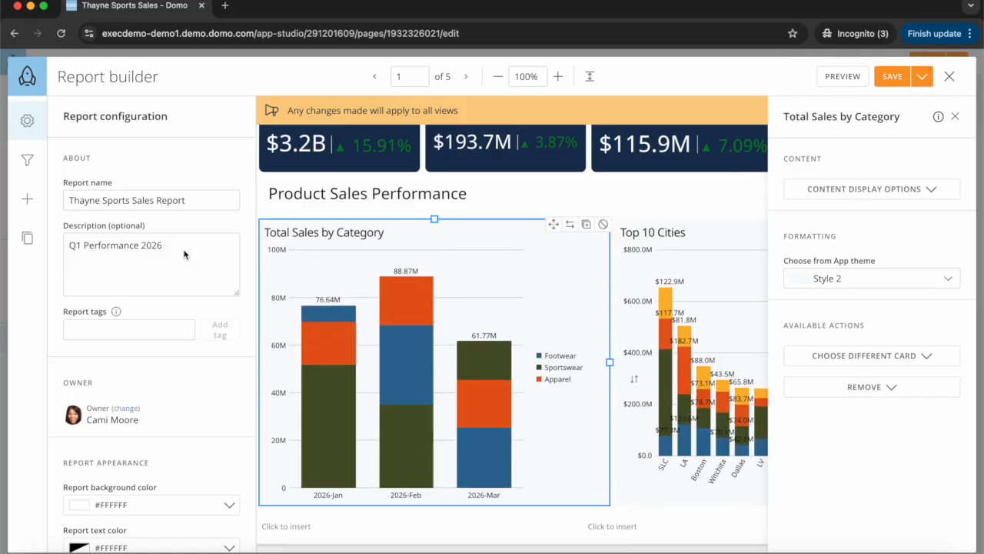
Step: Show the available report elements and extend the Week In Review summary card downward to reveal its third bullet
{"action": "left_click", "coordinate": [27, 199]}
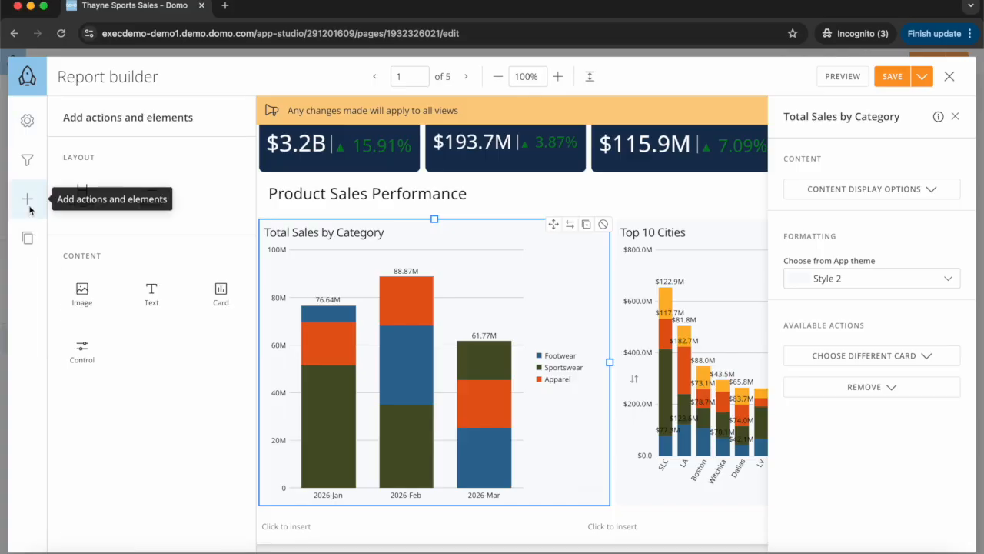
{"action": "left_click", "coordinate": [955, 117]}
{"action": "scroll", "coordinate": [680, 223], "scroll_direction": "up", "scroll_amount": 5}
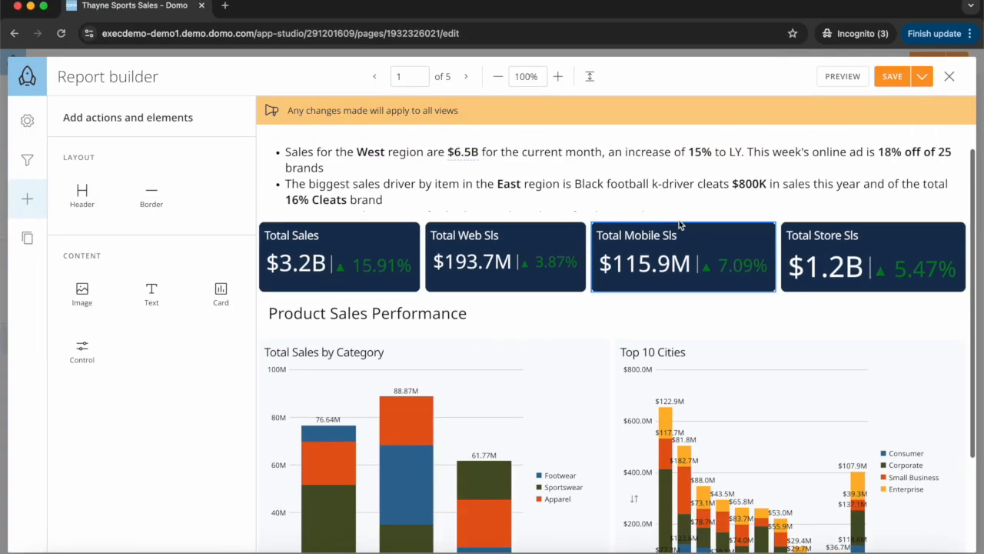
{"action": "left_click", "coordinate": [680, 224]}
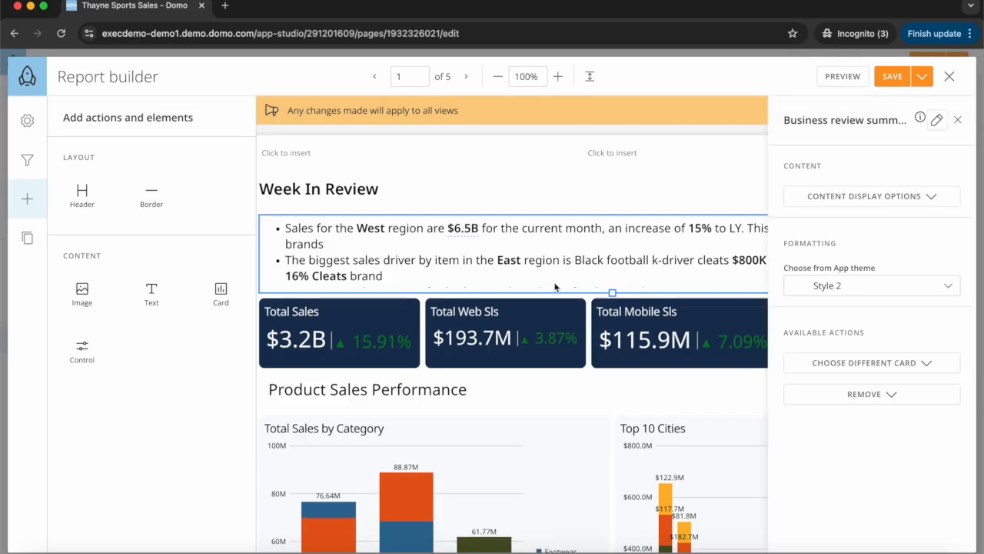
{"action": "left_click_drag", "start_coordinate": [556, 292], "coordinate": [559, 322]}
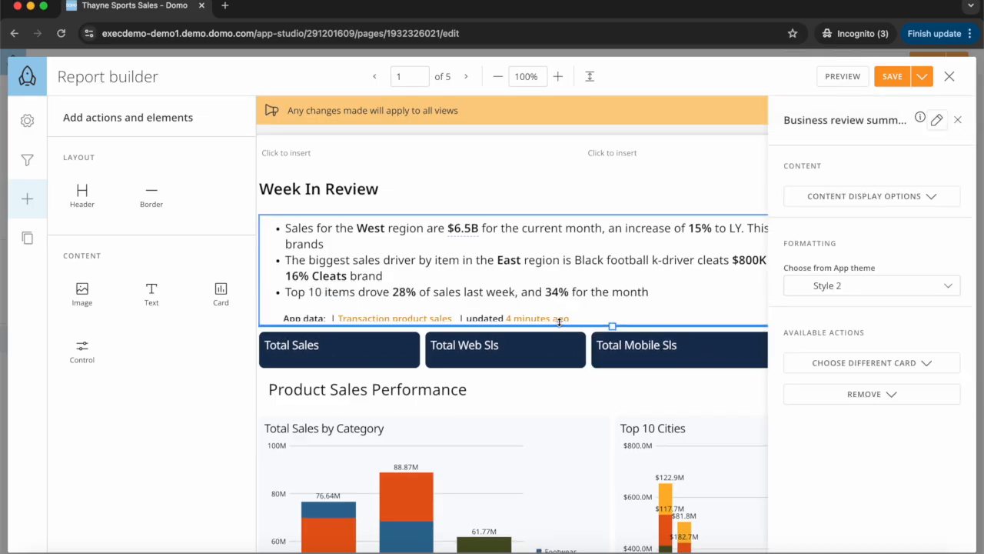
Step: Make the row of sales metric cards taller and extend the Week In Review summary slightly to fit its App data line
{"action": "left_click", "coordinate": [495, 353]}
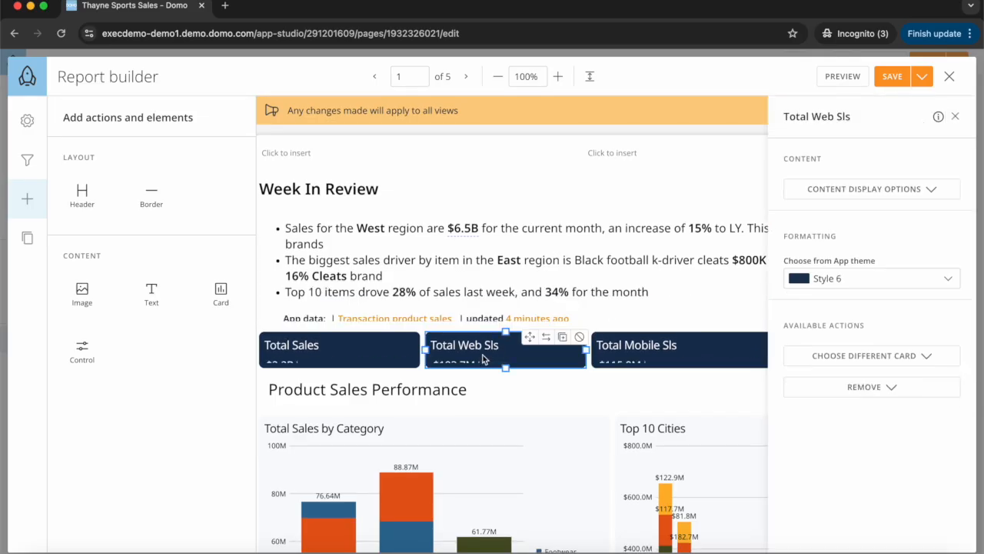
{"action": "left_click", "coordinate": [459, 412]}
{"action": "left_click_drag", "start_coordinate": [458, 412], "coordinate": [456, 423]}
{"action": "left_click", "coordinate": [453, 323]}
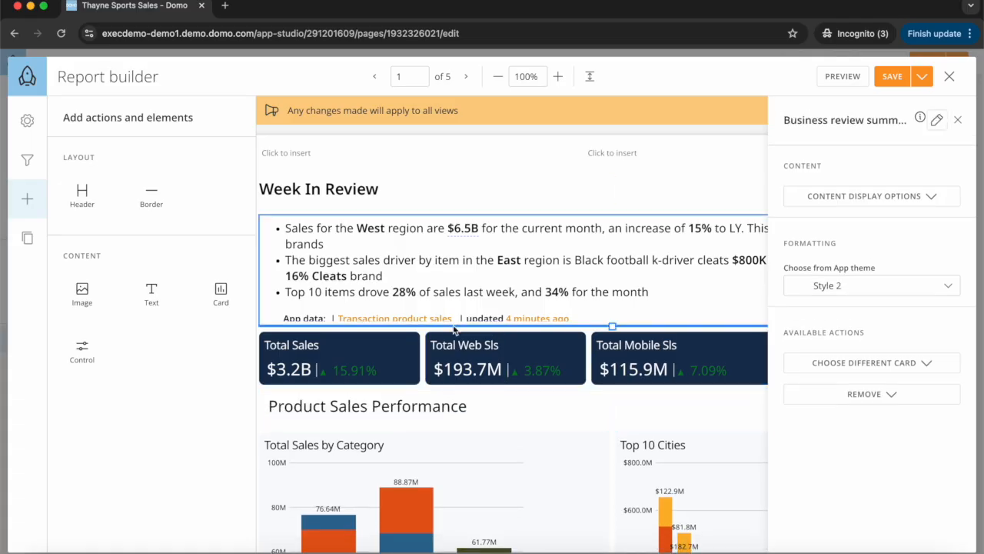
{"action": "left_click_drag", "start_coordinate": [453, 327], "coordinate": [453, 333]}
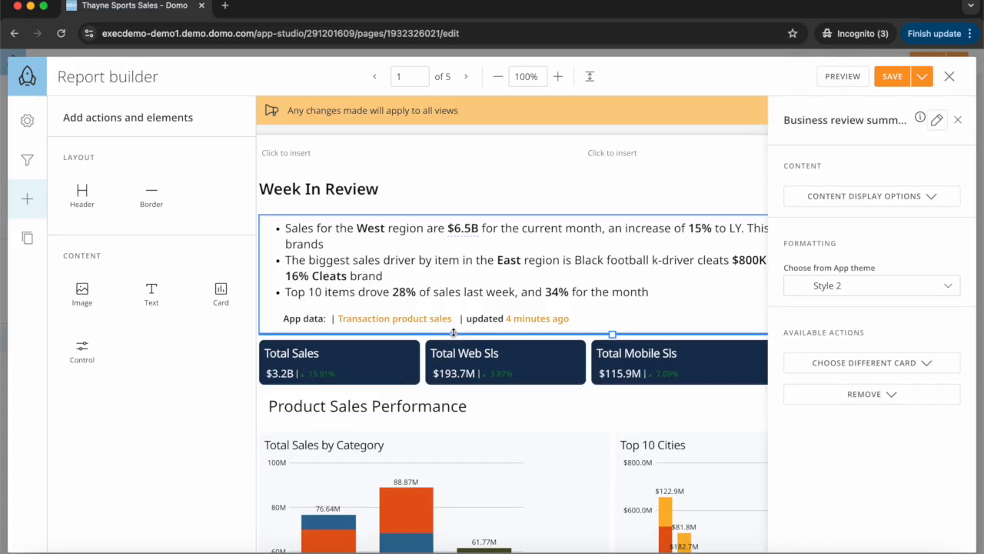
Step: Extend the sales metric cards downward to fit their figures and make the Product Sales Performance card tall enough for its heading
{"action": "left_click", "coordinate": [408, 365]}
{"action": "left_click_drag", "start_coordinate": [404, 384], "coordinate": [402, 399]}
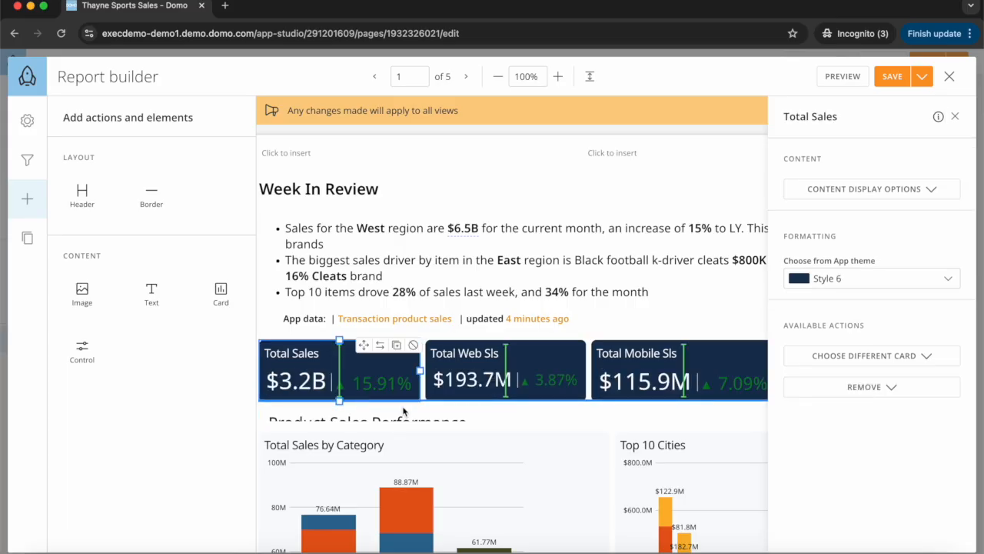
{"action": "left_click", "coordinate": [415, 423]}
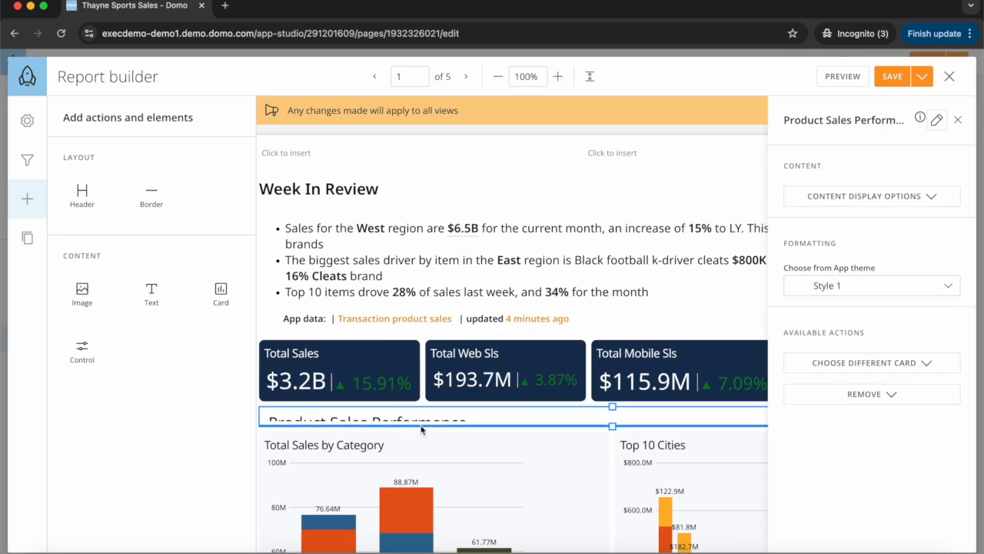
Step: Delete page 2, which holds only the three stacked metric cards, from the report
{"action": "left_click", "coordinate": [38, 244]}
{"action": "scroll", "coordinate": [168, 352], "scroll_direction": "down", "scroll_amount": 2}
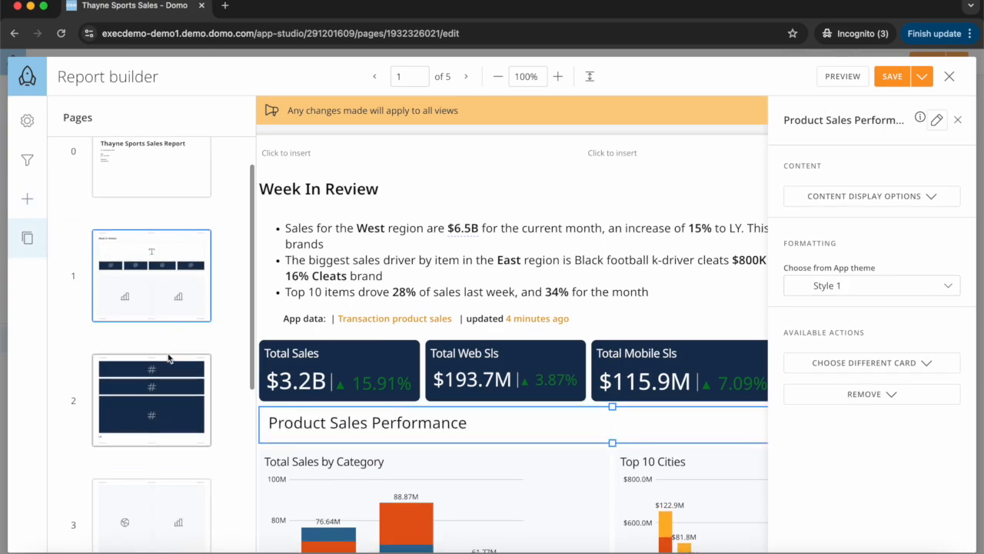
{"action": "left_click", "coordinate": [194, 326]}
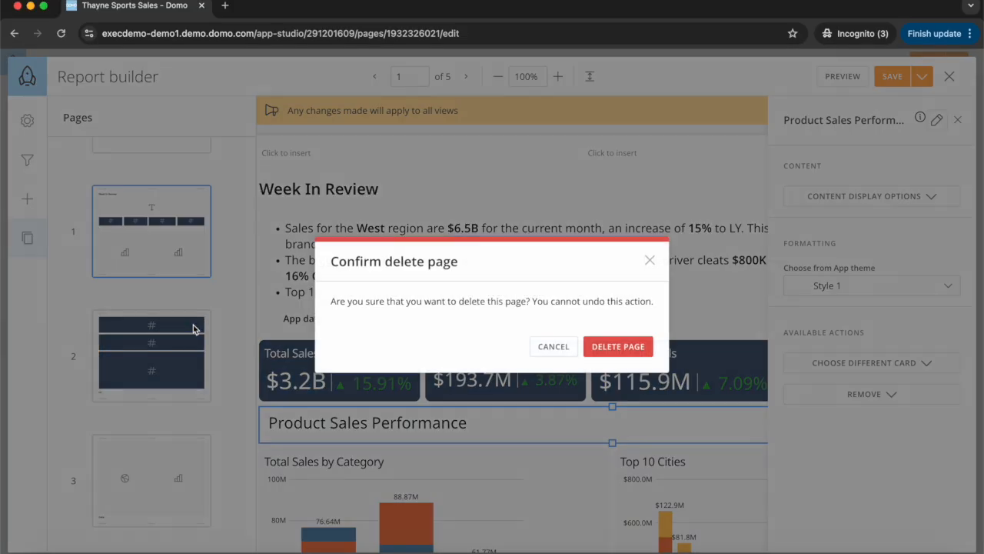
{"action": "left_click", "coordinate": [617, 346]}
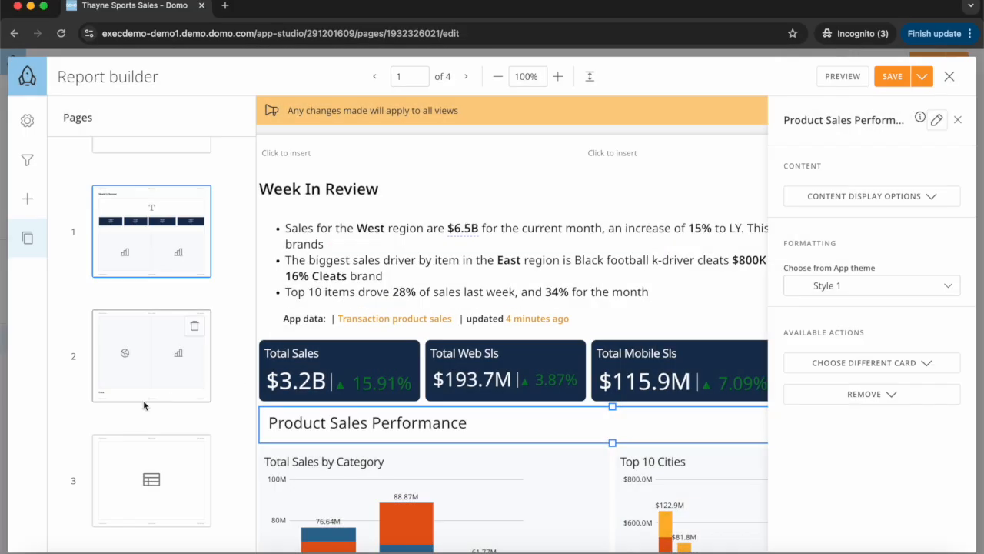
Step: On page 3, set the Transaction product sales table's visibility to Show more content
{"action": "left_click", "coordinate": [153, 472]}
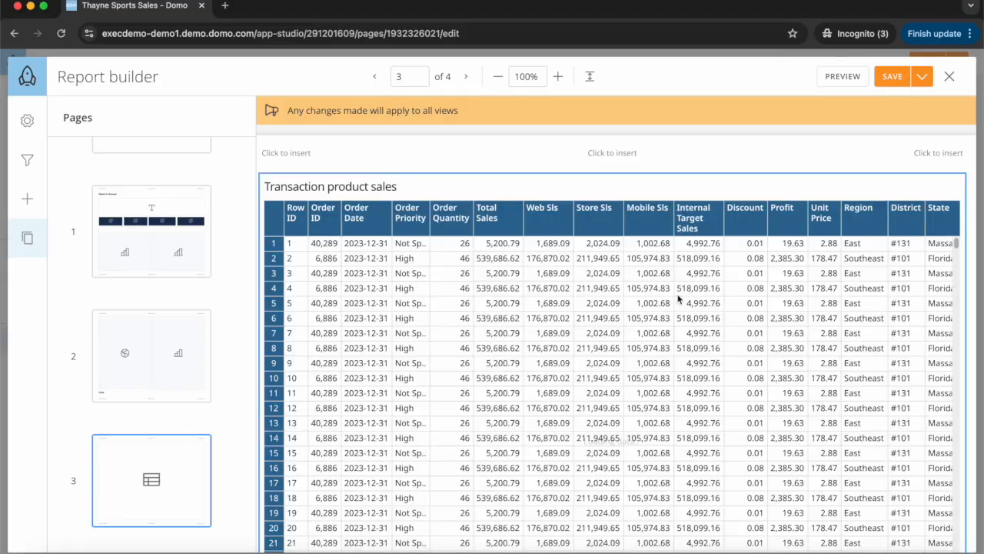
{"action": "scroll", "coordinate": [713, 296], "scroll_direction": "down", "scroll_amount": 3}
{"action": "scroll", "coordinate": [713, 231], "scroll_direction": "up", "scroll_amount": 3}
{"action": "left_click", "coordinate": [604, 179]}
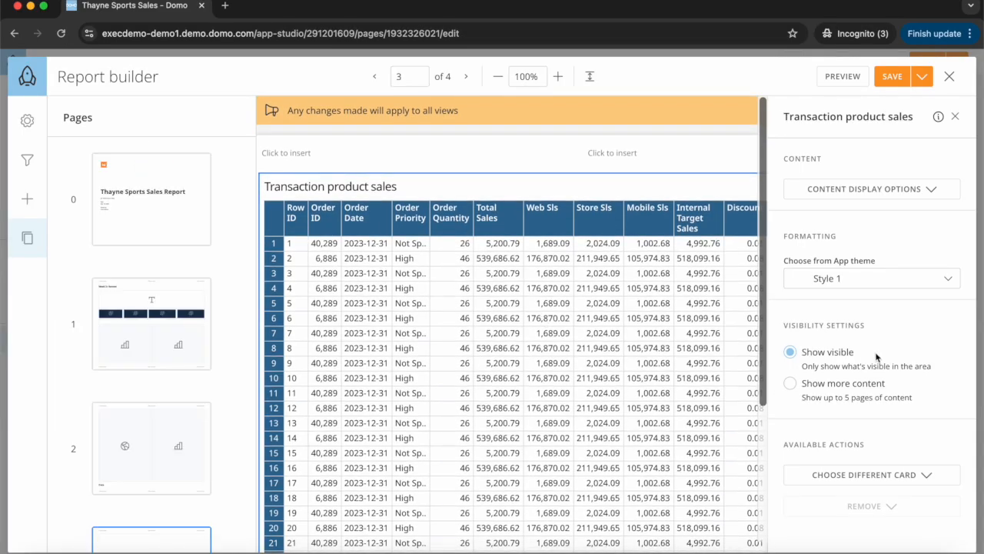
{"action": "left_click", "coordinate": [790, 384]}
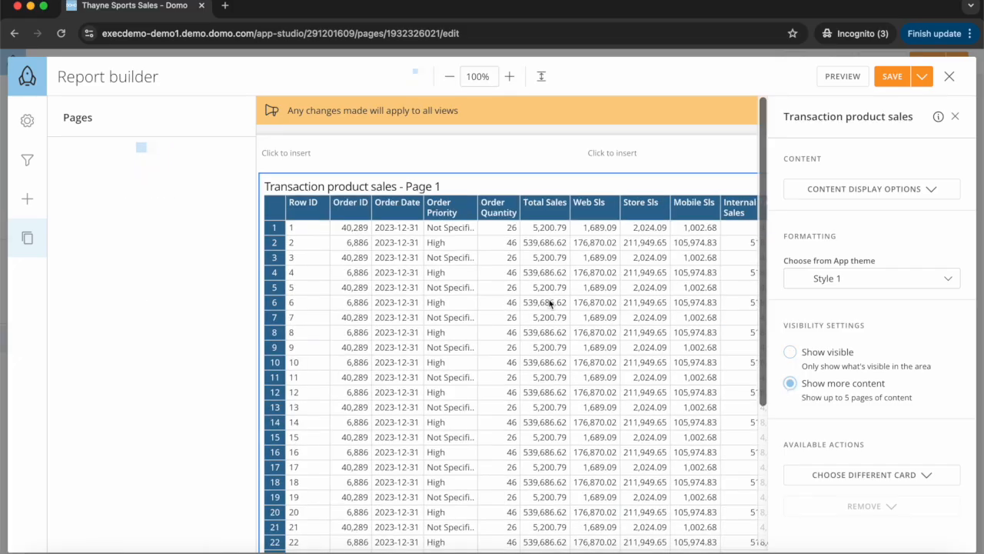
Step: Look through the Transaction product sales table's columns and its continuation on report pages 4 to 7
{"action": "scroll", "coordinate": [549, 304], "scroll_direction": "right", "scroll_amount": 3}
{"action": "scroll", "coordinate": [550, 304], "scroll_direction": "left", "scroll_amount": 2}
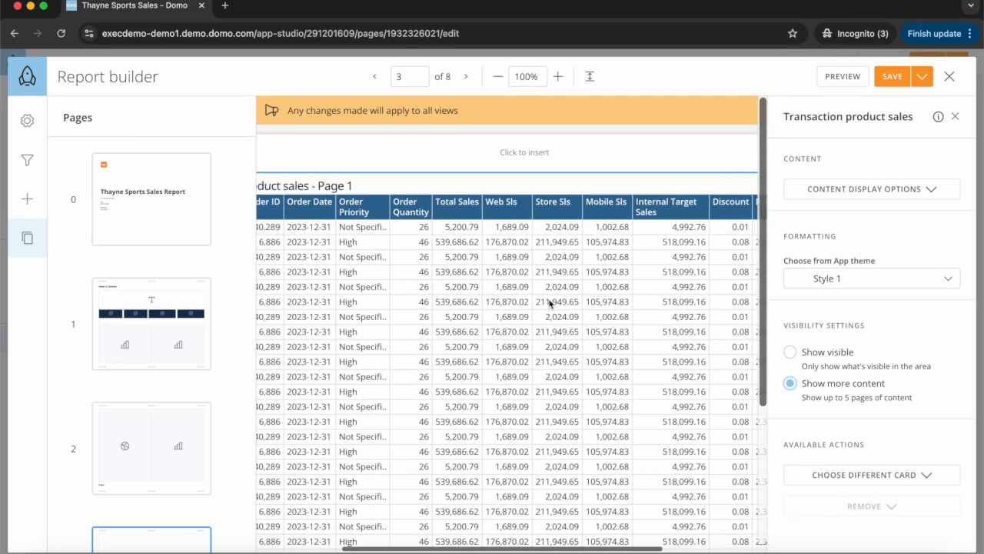
{"action": "scroll", "coordinate": [550, 304], "scroll_direction": "left", "scroll_amount": 2}
{"action": "left_click", "coordinate": [465, 77]}
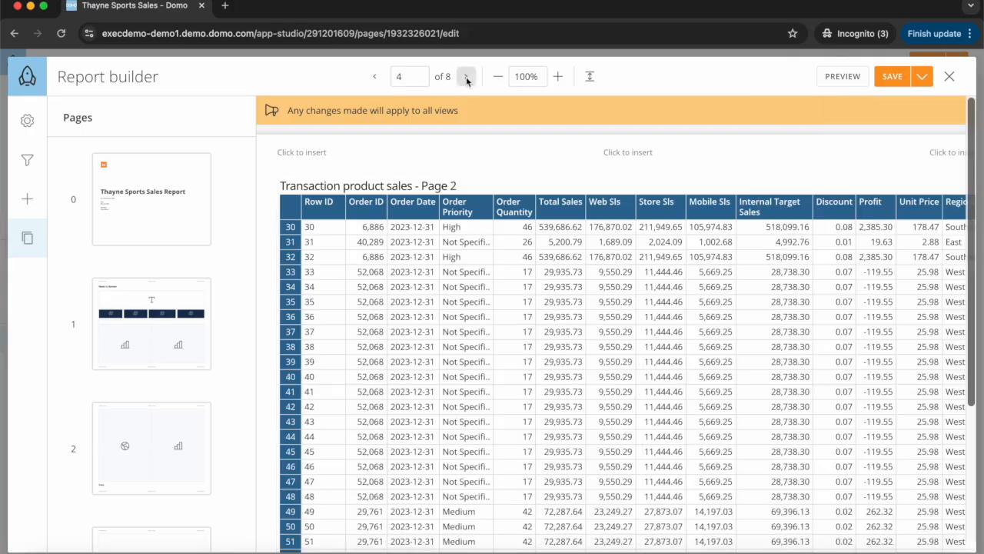
{"action": "left_click", "coordinate": [466, 77]}
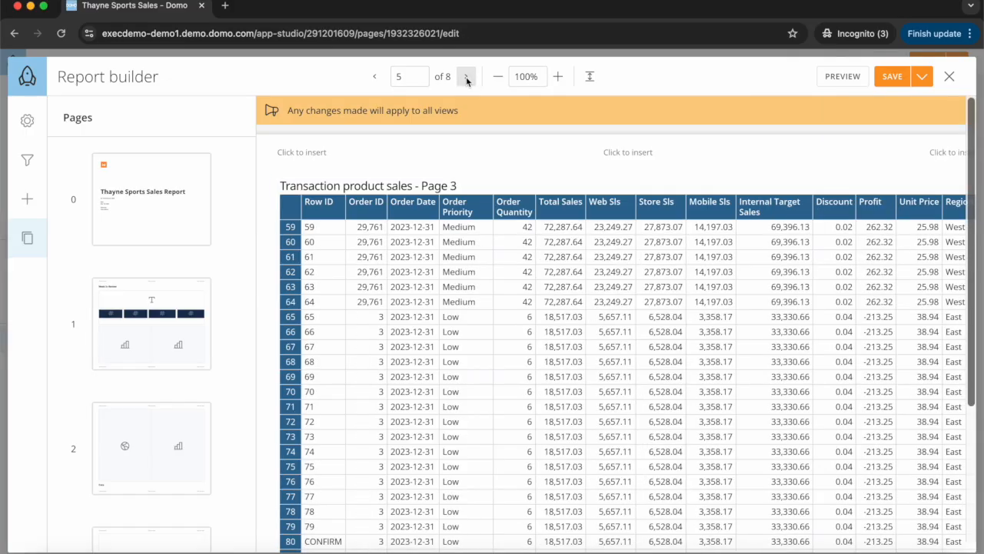
{"action": "left_click", "coordinate": [466, 77]}
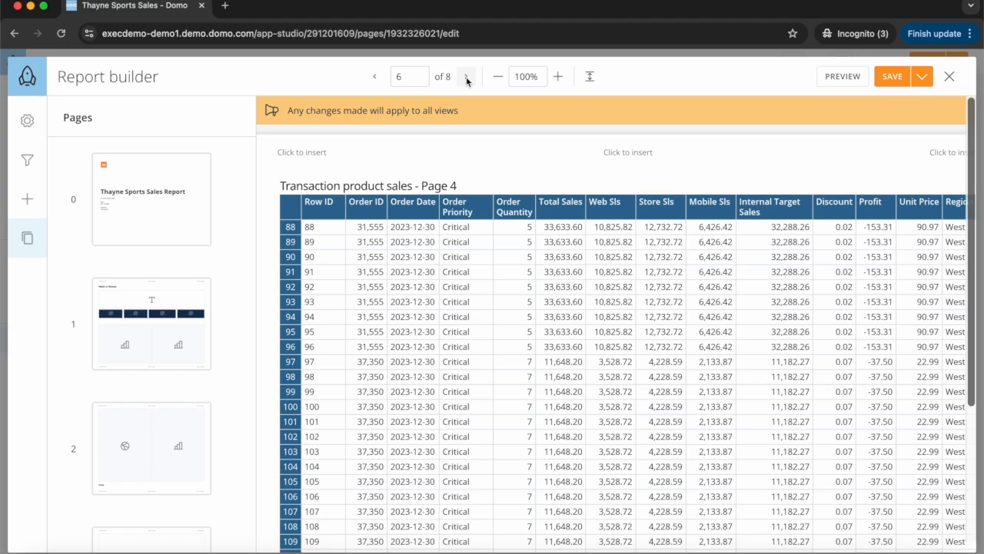
{"action": "left_click", "coordinate": [466, 77]}
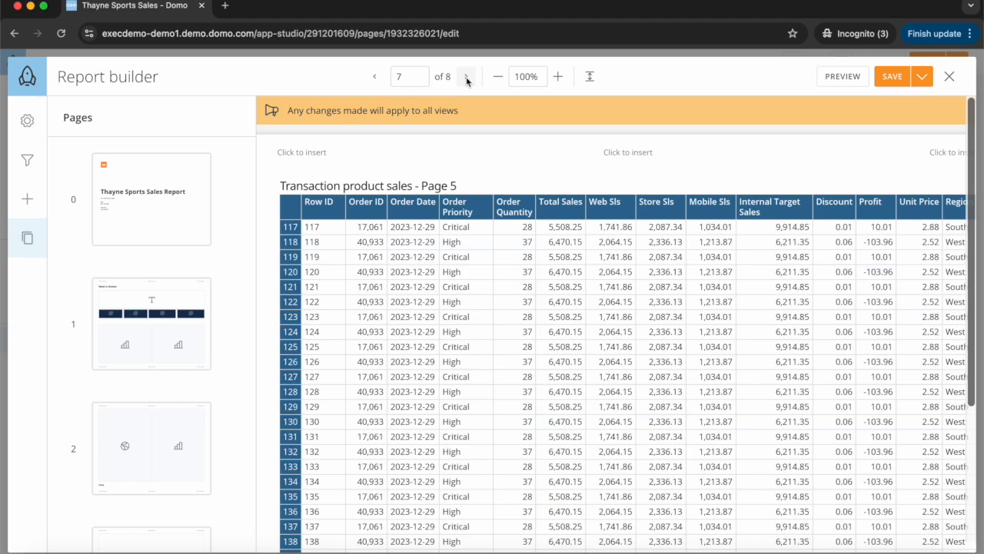
Step: Return to page 1 and insert the report name in the left slot of the page header
{"action": "left_click", "coordinate": [151, 322]}
{"action": "mouse_move", "coordinate": [311, 156]}
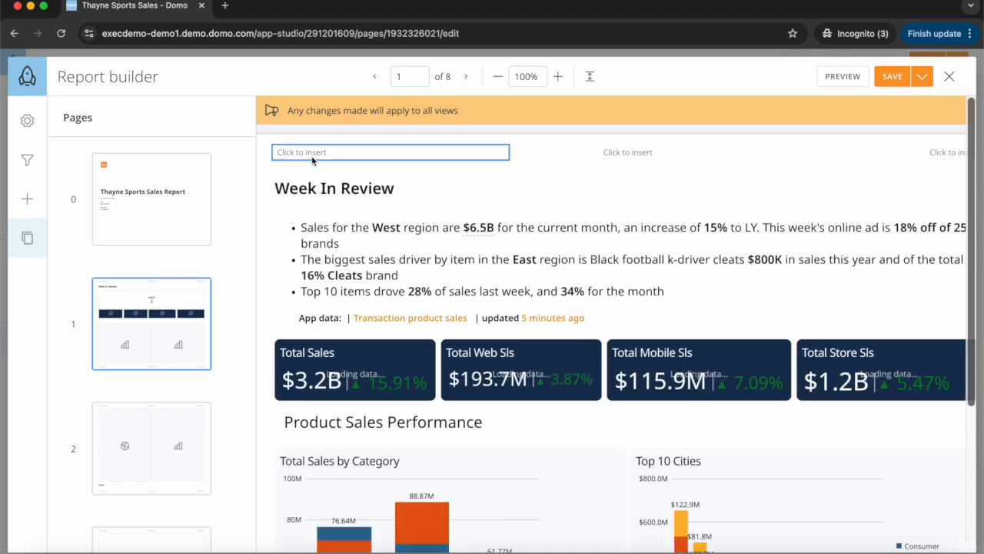
{"action": "left_click", "coordinate": [307, 179]}
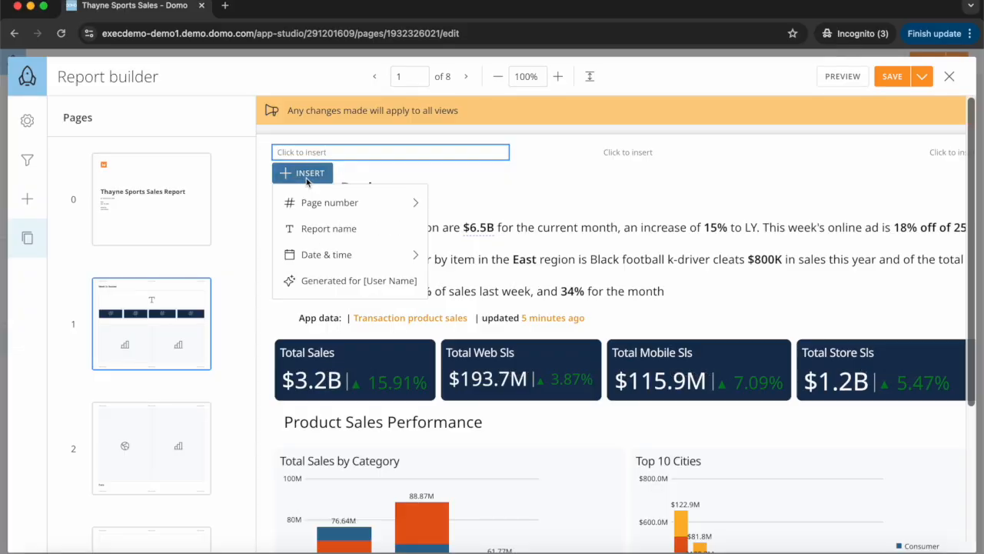
{"action": "left_click", "coordinate": [314, 229]}
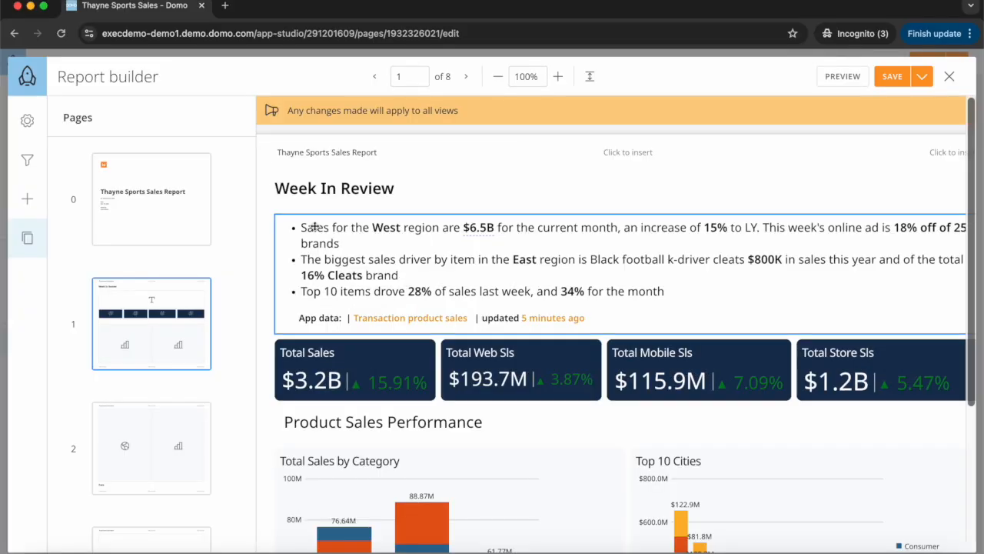
Step: Insert the page number in the Full format into the left slot of the page 1 footer
{"action": "scroll", "coordinate": [449, 396], "scroll_direction": "down", "scroll_amount": 5}
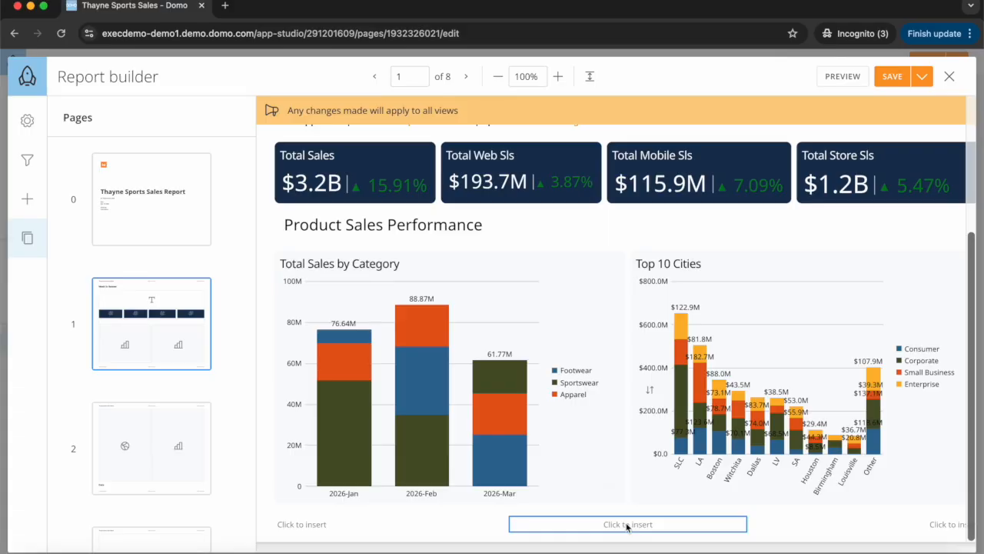
{"action": "left_click", "coordinate": [355, 525]}
{"action": "left_click", "coordinate": [304, 503]}
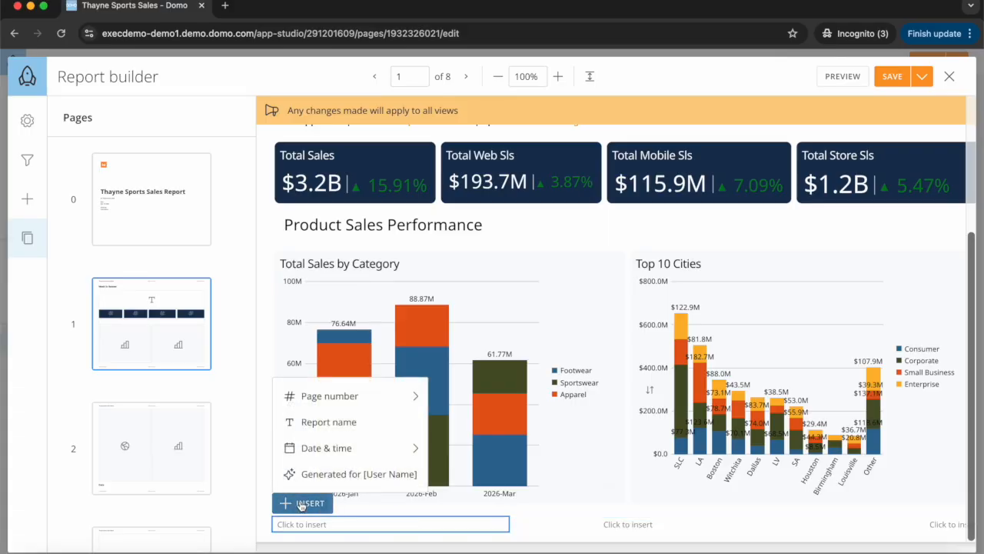
{"action": "left_click", "coordinate": [308, 395]}
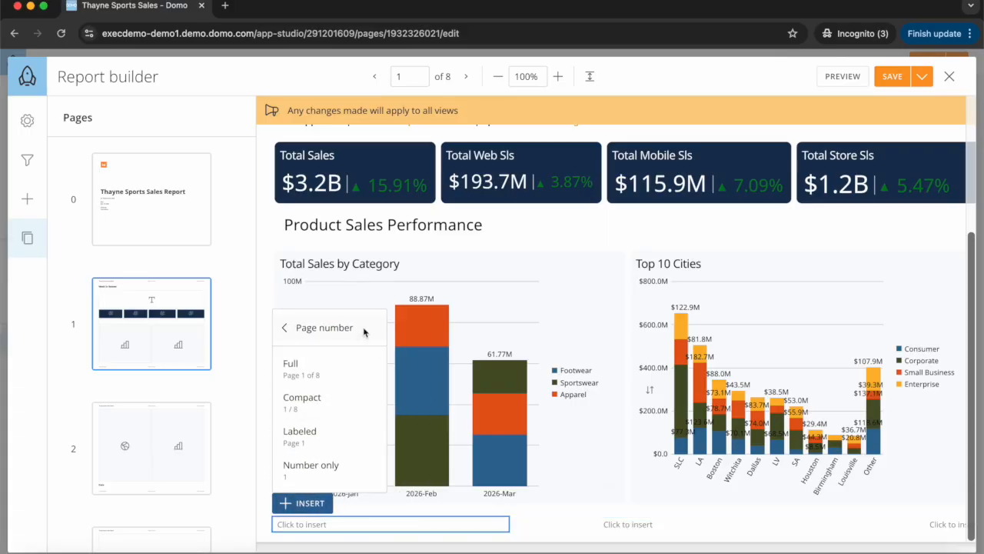
{"action": "left_click", "coordinate": [332, 368]}
Step: Insert a date into the right slot of the page 1 footer
{"action": "left_click", "coordinate": [911, 525]}
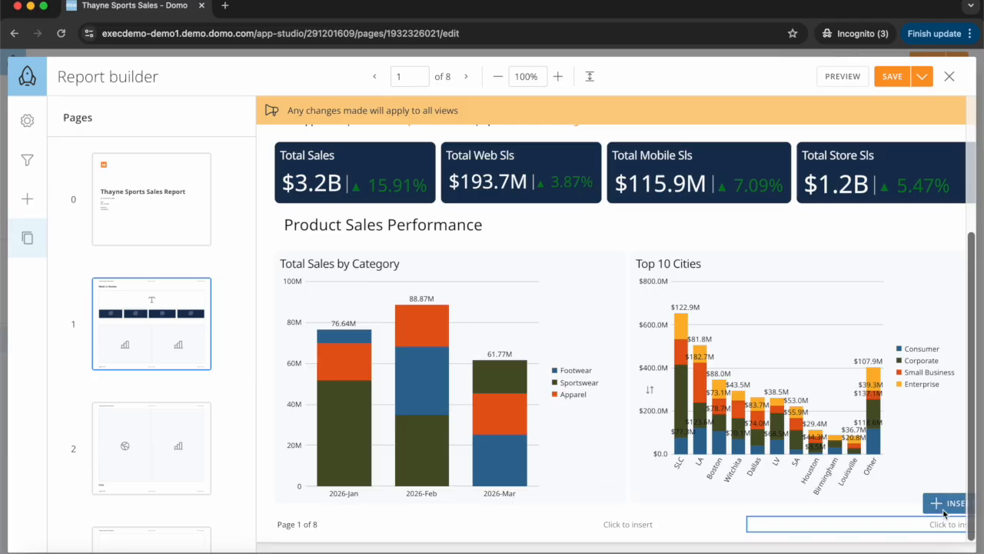
{"action": "left_click", "coordinate": [944, 508]}
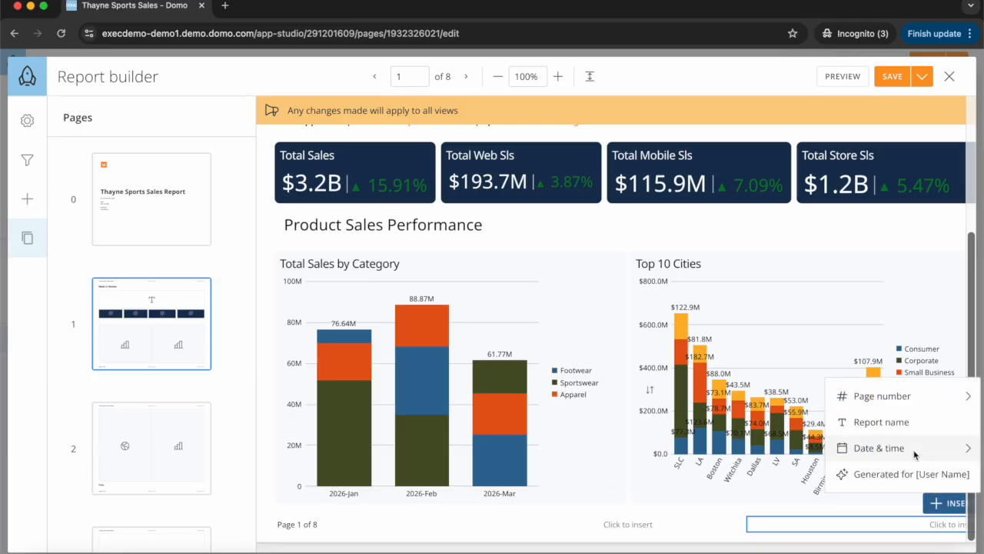
{"action": "left_click", "coordinate": [879, 447]}
{"action": "left_click", "coordinate": [841, 260]}
Step: Enter CONFIDENTIAL in the center slot of the page header
{"action": "scroll", "coordinate": [580, 300], "scroll_direction": "up", "scroll_amount": 3}
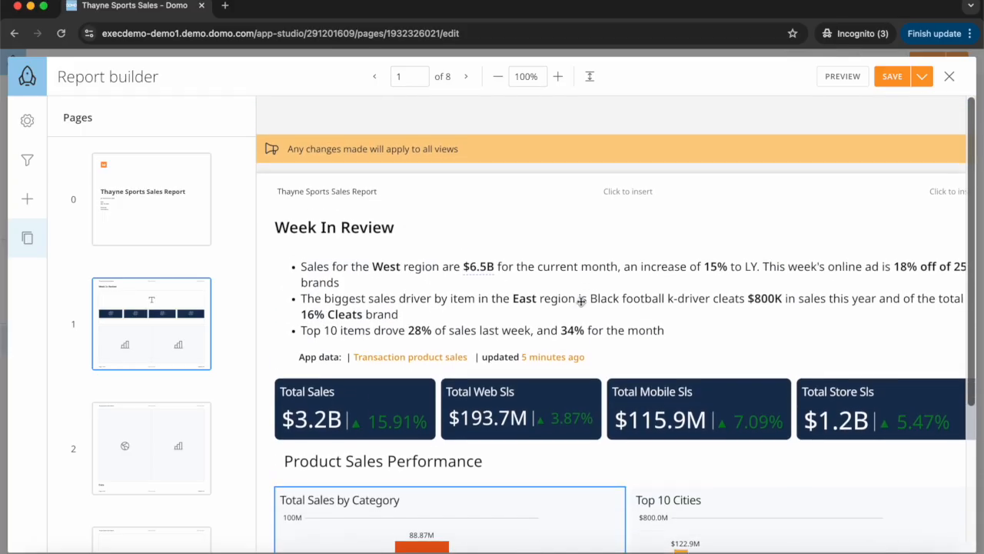
{"action": "scroll", "coordinate": [581, 301], "scroll_direction": "down", "scroll_amount": 1}
{"action": "left_click", "coordinate": [609, 156]}
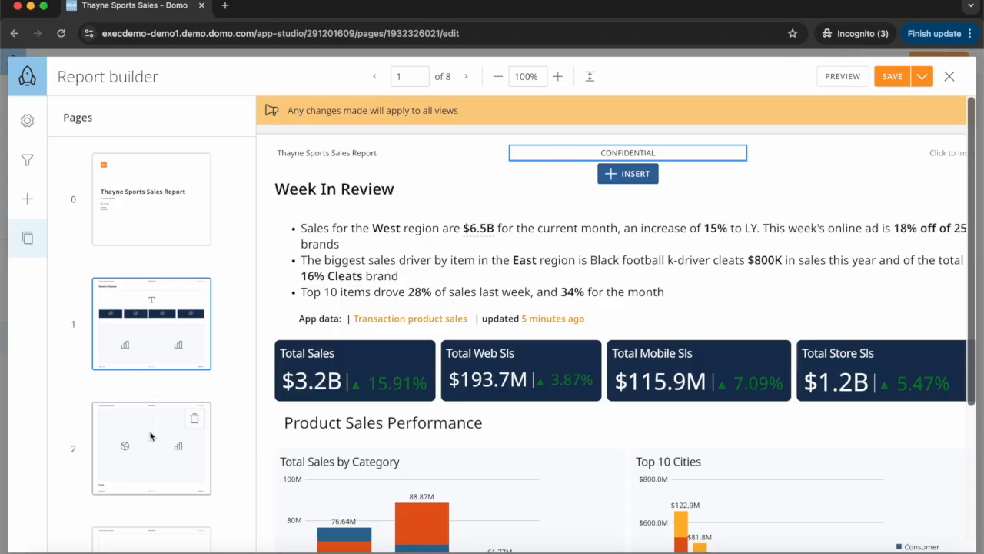
Step: Look through report pages 2, 3 and 8 to check that the header carries over
{"action": "left_click", "coordinate": [152, 436]}
{"action": "scroll", "coordinate": [150, 437], "scroll_direction": "down", "scroll_amount": 3}
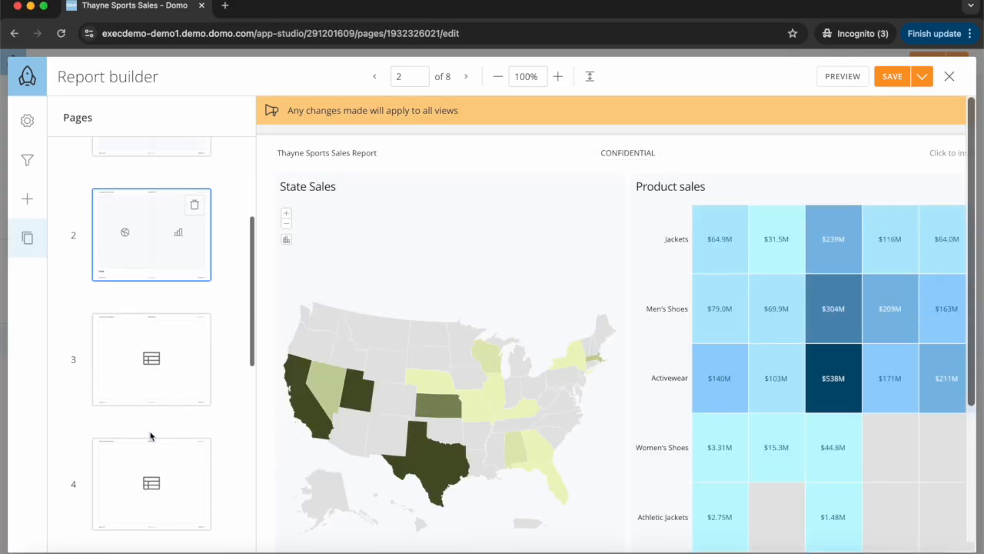
{"action": "left_click", "coordinate": [156, 366]}
{"action": "scroll", "coordinate": [156, 366], "scroll_direction": "down", "scroll_amount": 2}
{"action": "scroll", "coordinate": [164, 443], "scroll_direction": "down", "scroll_amount": 5}
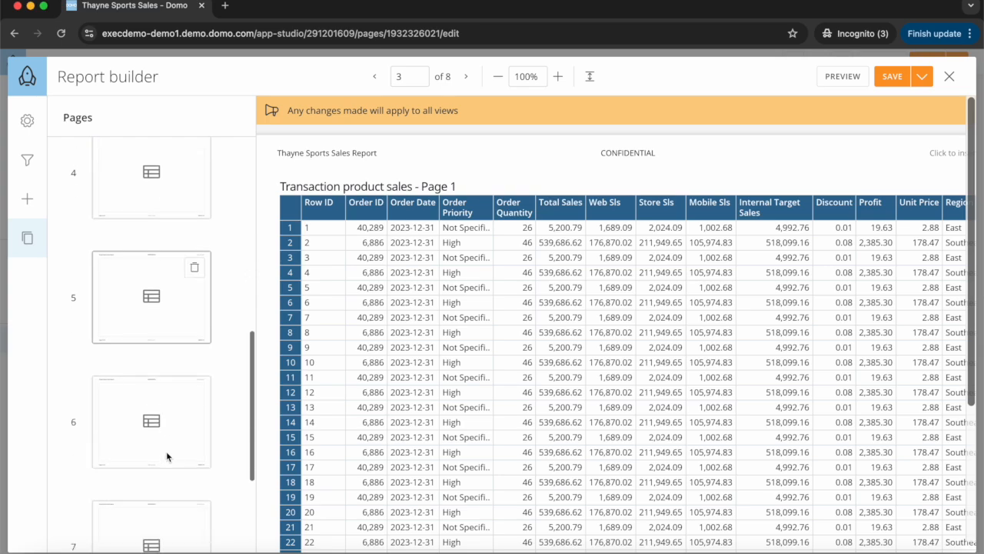
{"action": "left_click", "coordinate": [179, 480]}
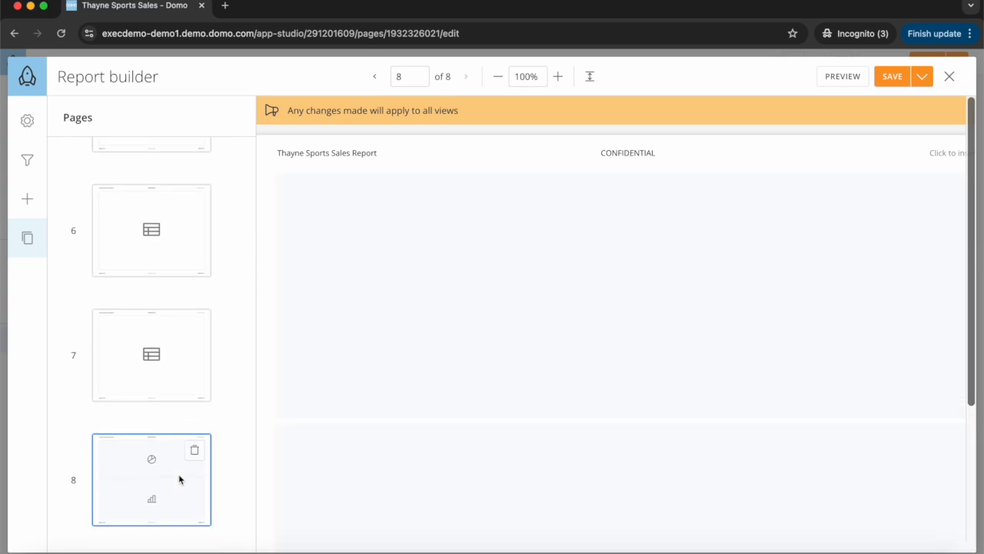
{"action": "scroll", "coordinate": [137, 284], "scroll_direction": "up", "scroll_amount": 8}
{"action": "scroll", "coordinate": [137, 284], "scroll_direction": "up", "scroll_amount": 3}
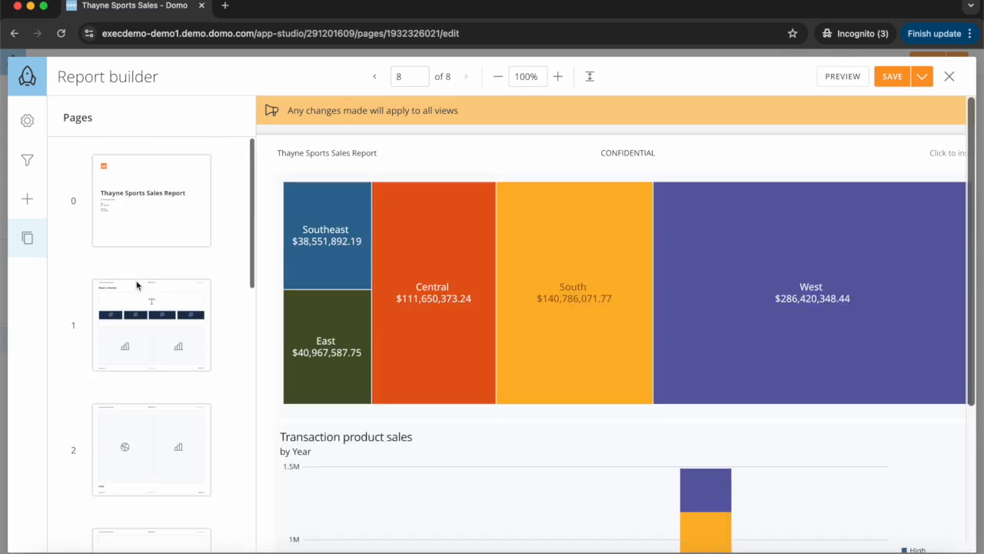
Step: Return to the cover page and save the report
{"action": "left_click", "coordinate": [135, 228]}
{"action": "left_click", "coordinate": [894, 80]}
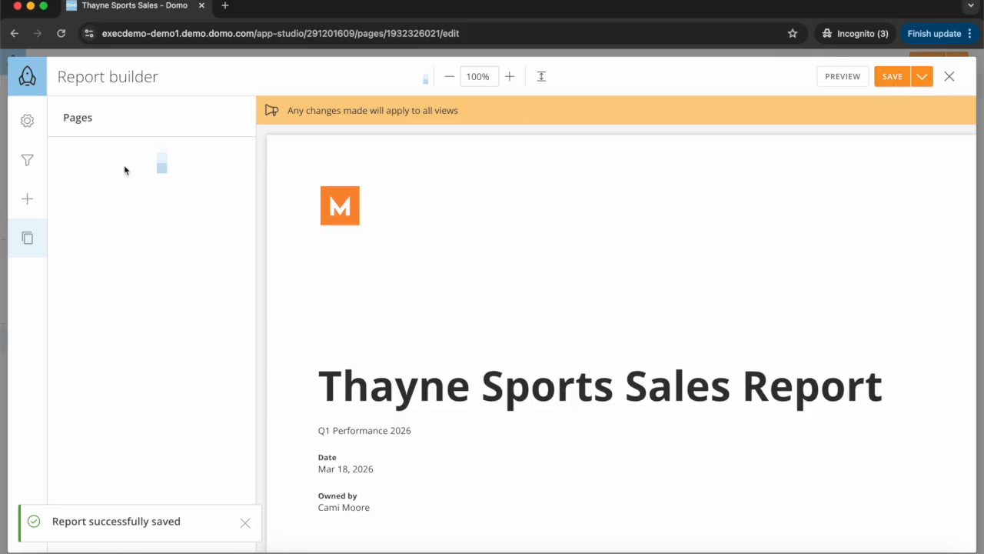
Step: Create a new report view and apply a Region filter to it that includes only Central
{"action": "left_click", "coordinate": [32, 160]}
{"action": "left_click", "coordinate": [218, 194]}
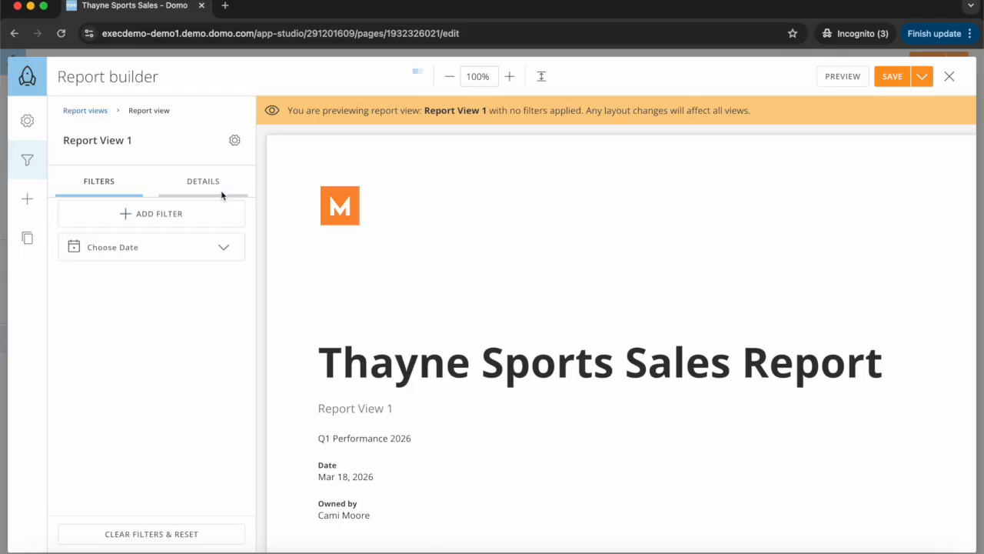
{"action": "left_click", "coordinate": [150, 218]}
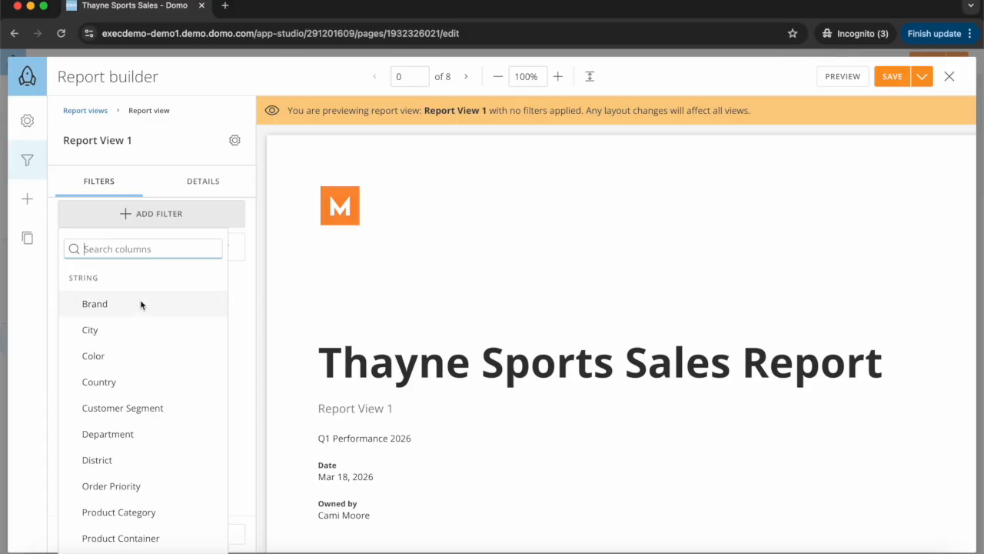
{"action": "scroll", "coordinate": [143, 353], "scroll_direction": "down", "scroll_amount": 5}
{"action": "scroll", "coordinate": [144, 355], "scroll_direction": "down", "scroll_amount": 3}
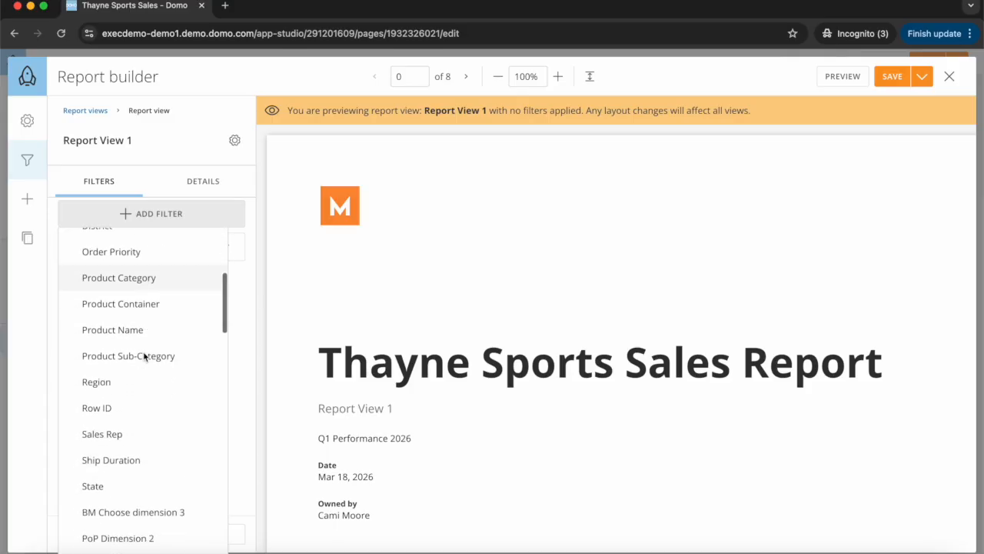
{"action": "left_click", "coordinate": [130, 346]}
{"action": "left_click", "coordinate": [110, 280]}
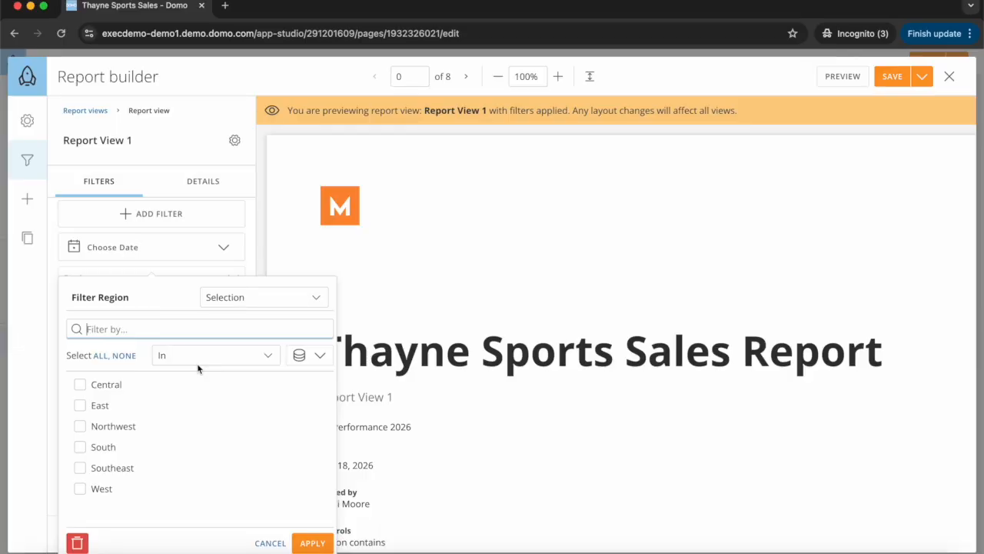
{"action": "left_click", "coordinate": [80, 384]}
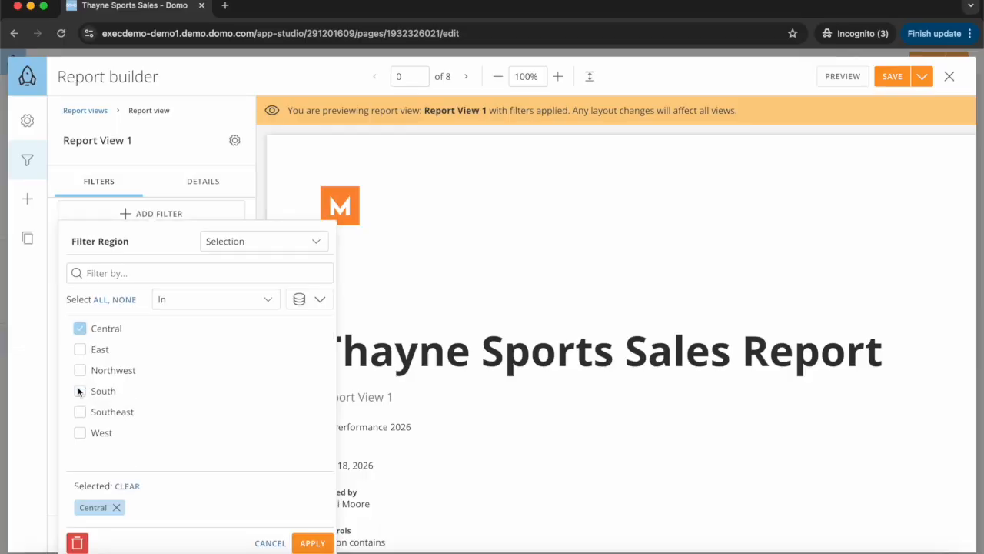
{"action": "left_click", "coordinate": [313, 542]}
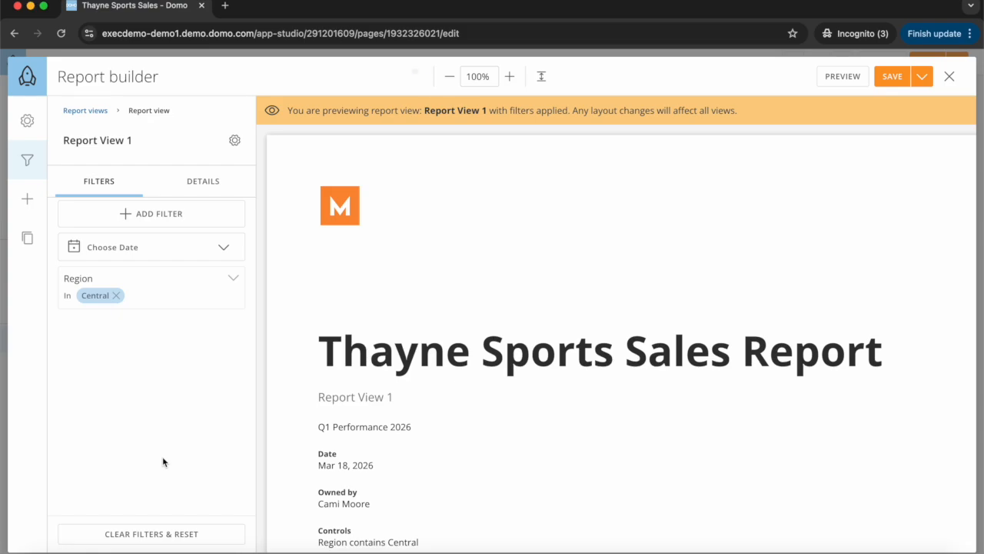
Step: Rename the report view as Central Region Performance Report and save the report
{"action": "left_click", "coordinate": [235, 140]}
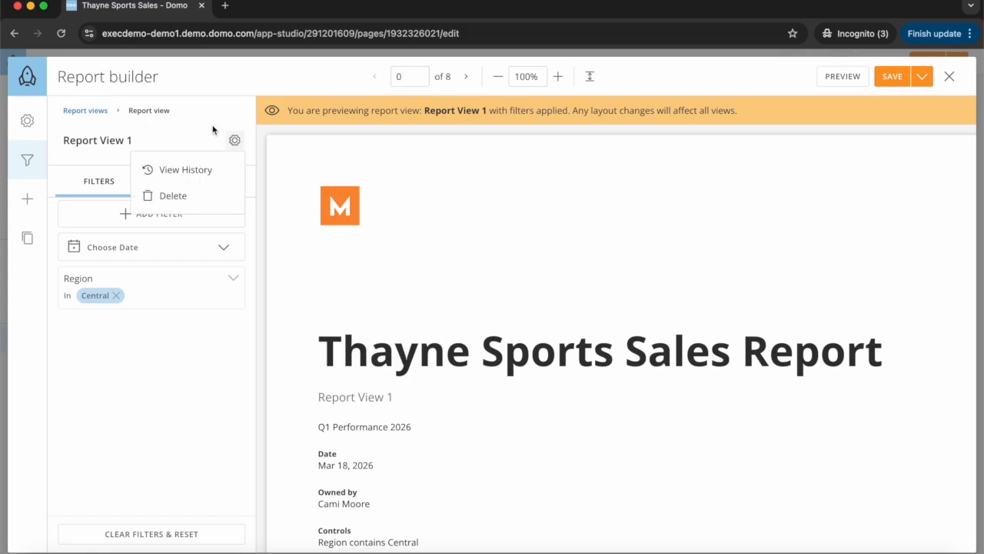
{"action": "left_click", "coordinate": [204, 126]}
{"action": "left_click", "coordinate": [199, 188]}
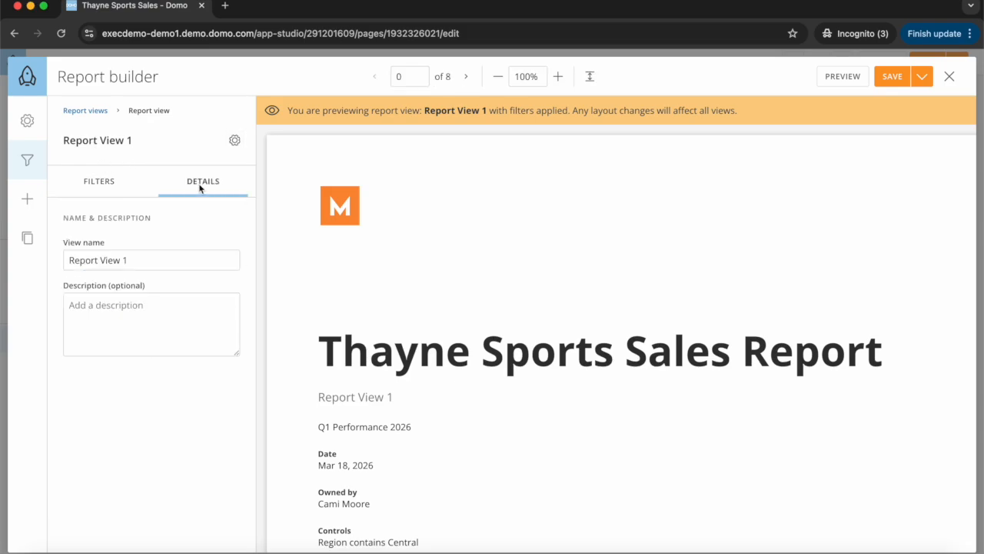
{"action": "triple_click", "coordinate": [148, 265]}
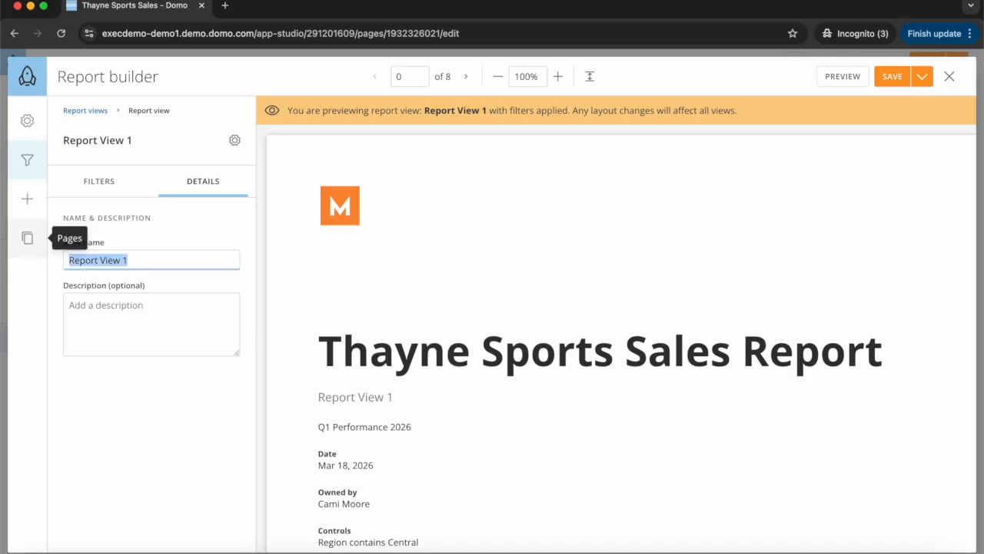
{"action": "type", "text": "Central Re"}
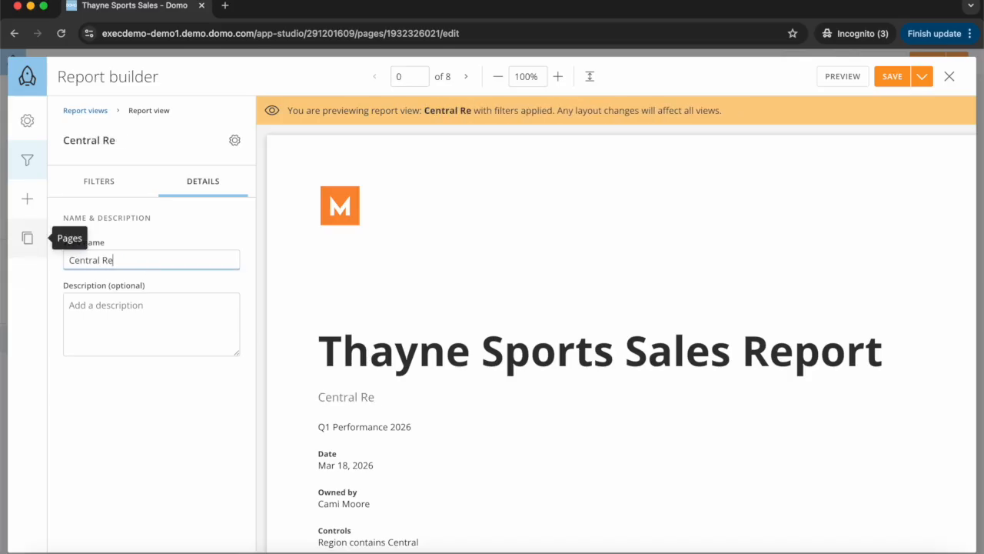
{"action": "type", "text": "gion Per"}
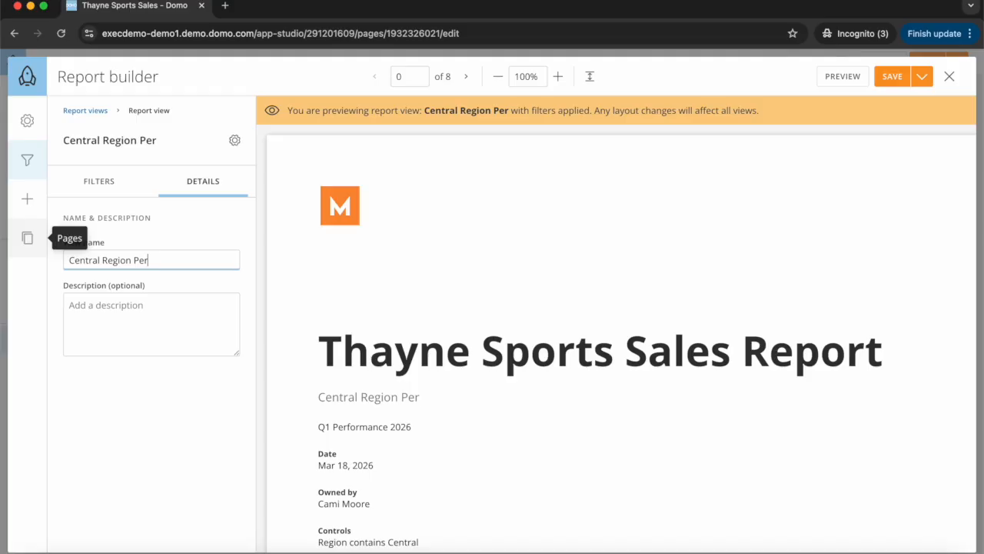
{"action": "type", "text": "formance Report"}
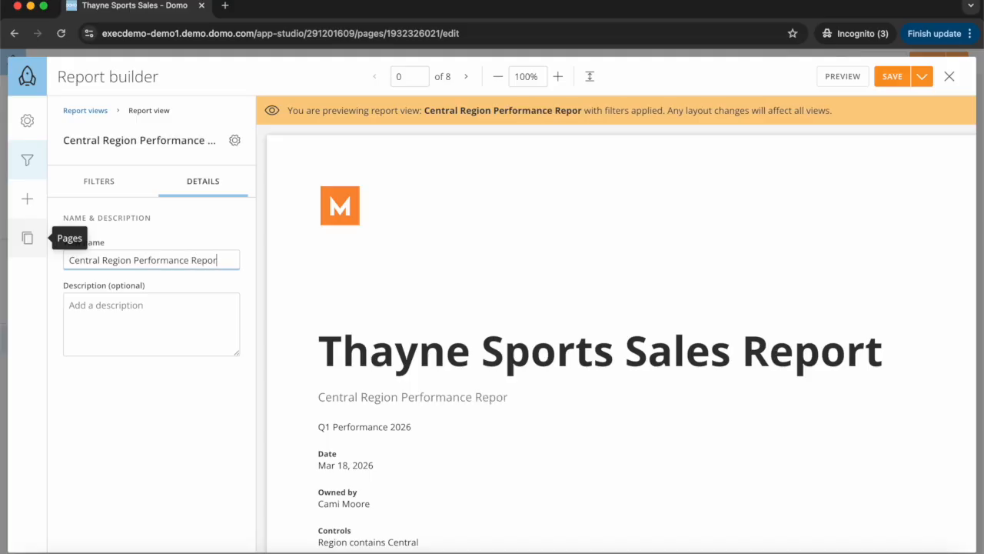
{"action": "left_click", "coordinate": [83, 111]}
{"action": "left_click", "coordinate": [889, 83]}
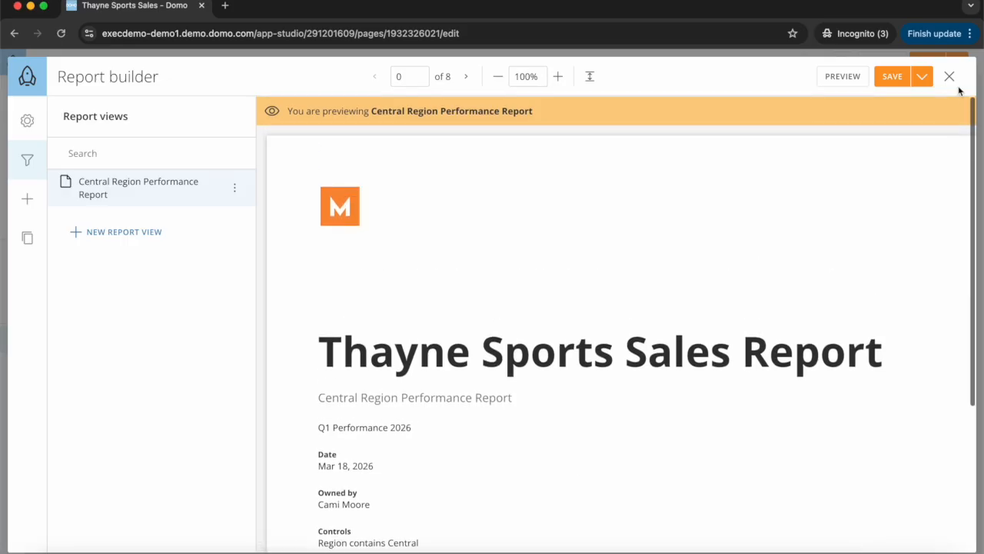
Step: Save and generate a PDF of the Central Region Performance Report view, and open the exported file
{"action": "left_click", "coordinate": [920, 76]}
{"action": "left_click", "coordinate": [865, 159]}
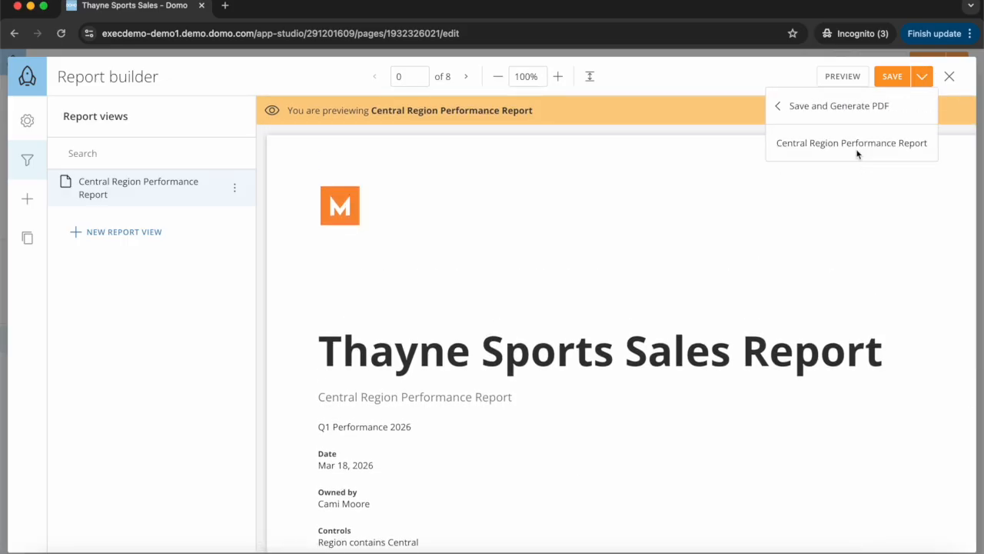
{"action": "left_click", "coordinate": [851, 145]}
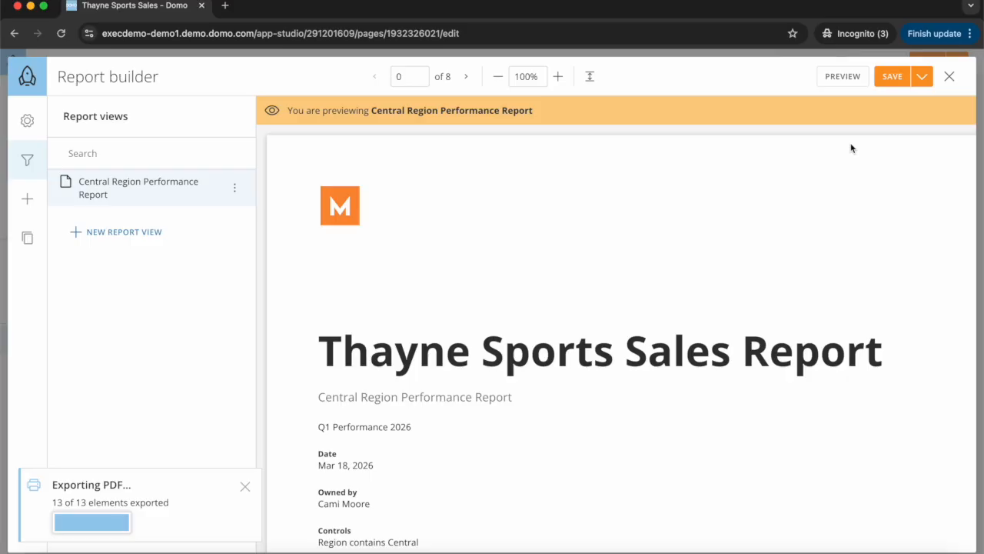
{"action": "left_click", "coordinate": [169, 525]}
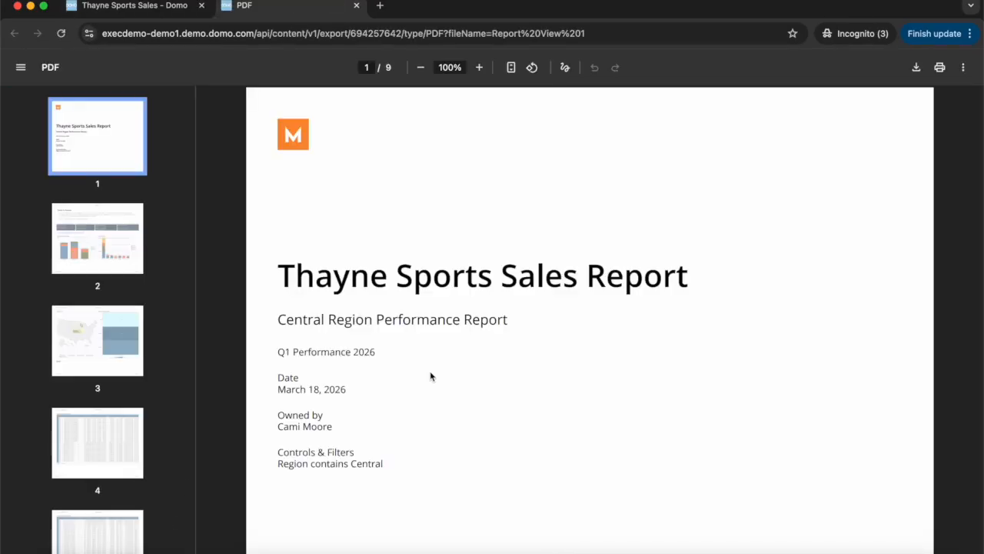
Step: Look through the exported PDF's pages, checking the filtered charts, table pages, headers and footers
{"action": "scroll", "coordinate": [430, 371], "scroll_direction": "down", "scroll_amount": 10}
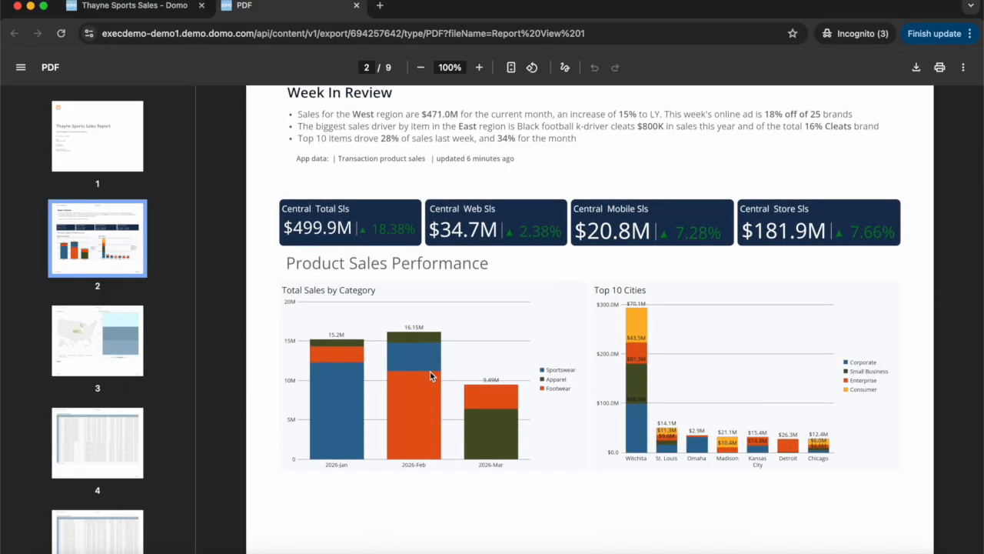
{"action": "scroll", "coordinate": [429, 372], "scroll_direction": "down", "scroll_amount": 10}
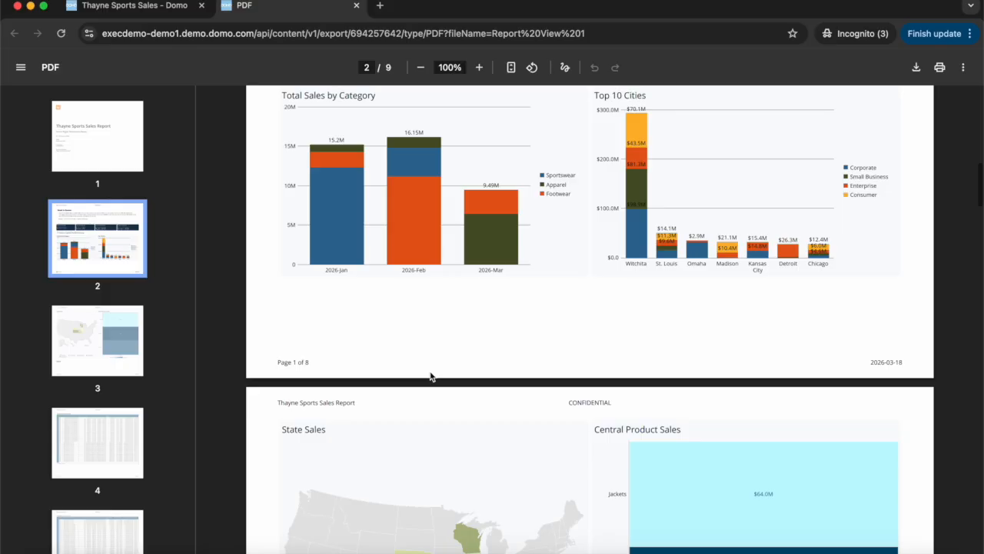
{"action": "scroll", "coordinate": [430, 376], "scroll_direction": "down", "scroll_amount": 15}
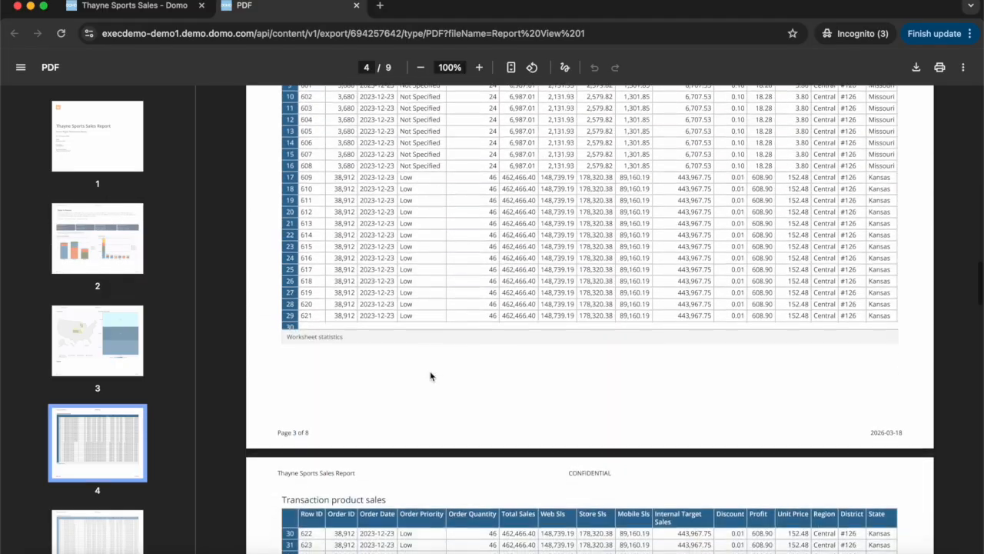
{"action": "scroll", "coordinate": [430, 375], "scroll_direction": "down", "scroll_amount": 10}
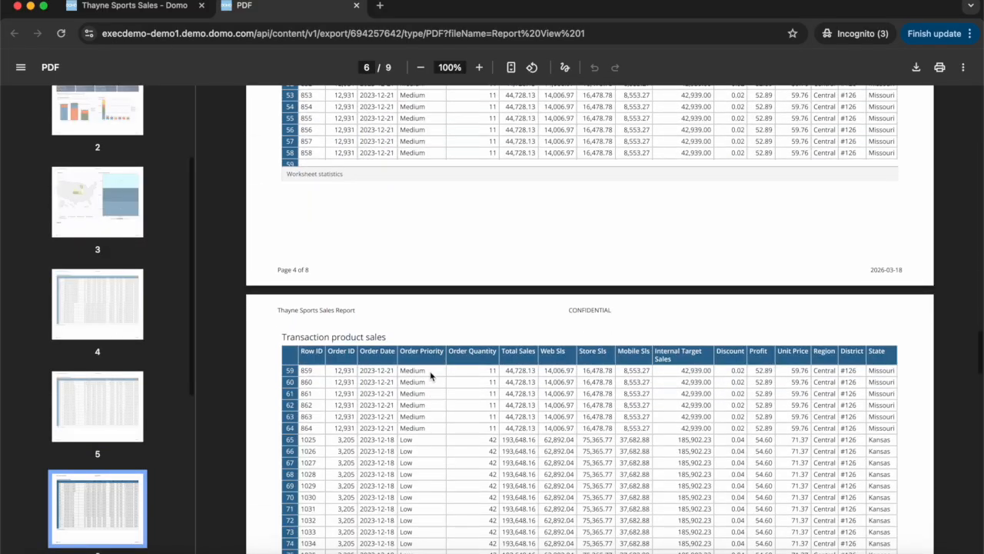
{"action": "scroll", "coordinate": [430, 375], "scroll_direction": "down", "scroll_amount": 10}
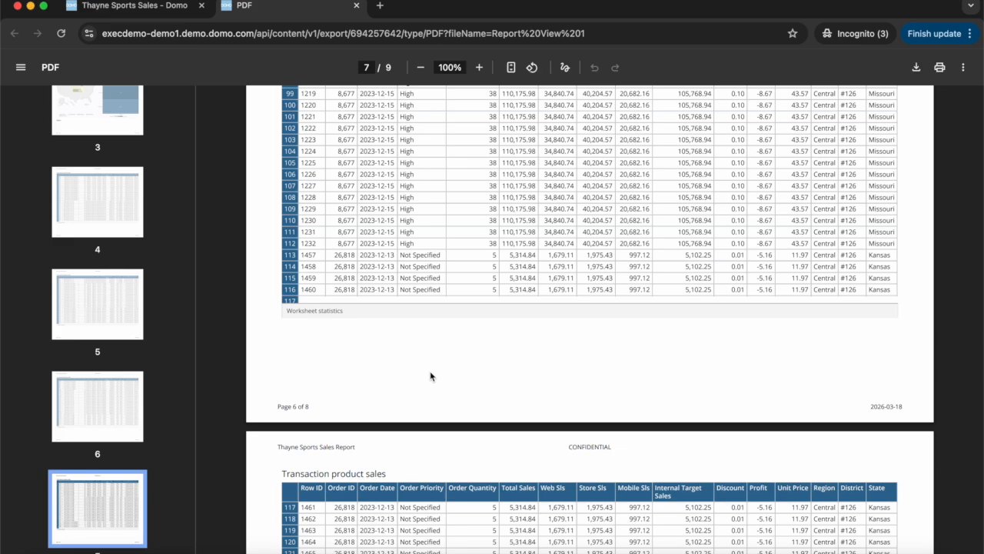
{"action": "scroll", "coordinate": [429, 375], "scroll_direction": "down", "scroll_amount": 20}
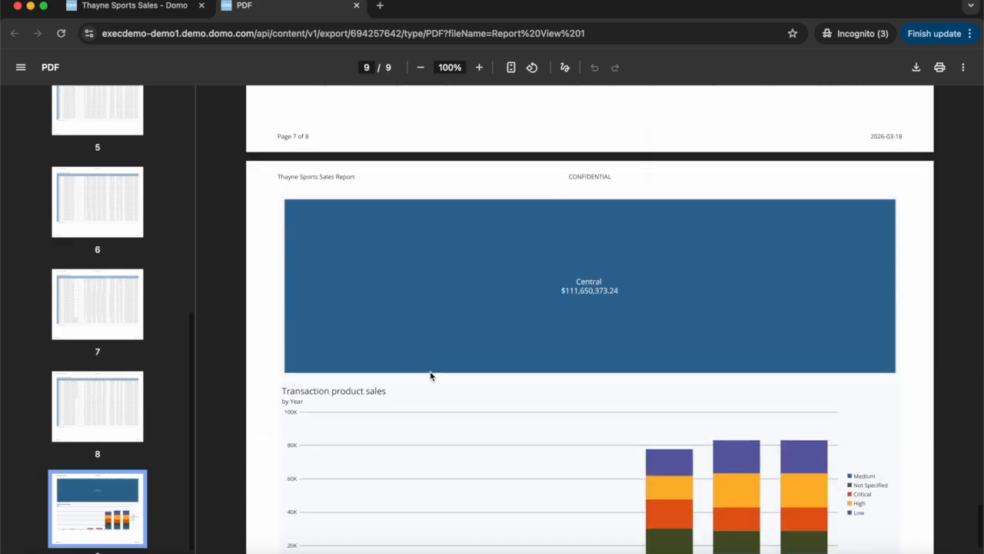
{"action": "scroll", "coordinate": [429, 375], "scroll_direction": "up", "scroll_amount": 20}
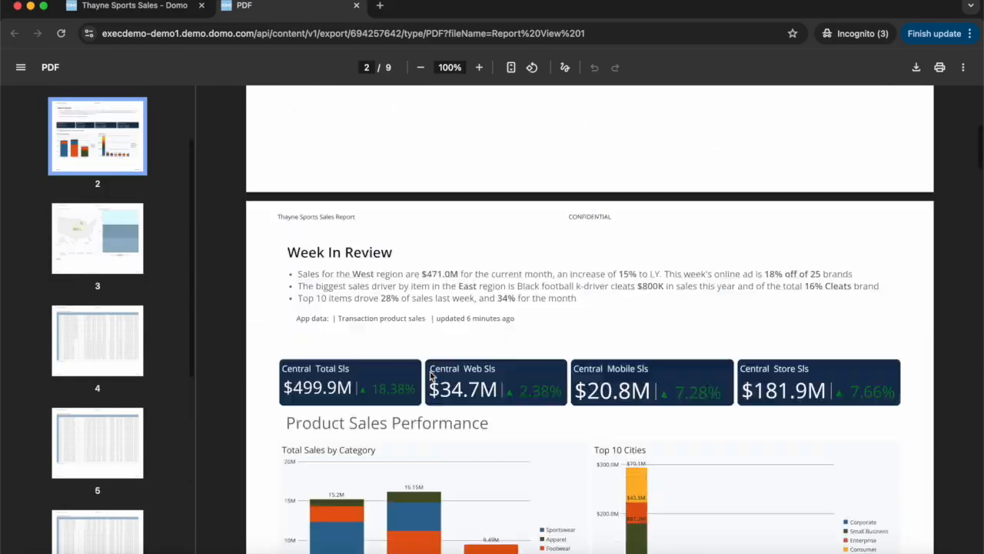
Step: Return from the exported PDF to the Thayne Sports Sales app editor and set the Export PDF button's interaction to Download PDF report
{"action": "scroll", "coordinate": [430, 375], "scroll_direction": "up", "scroll_amount": 2}
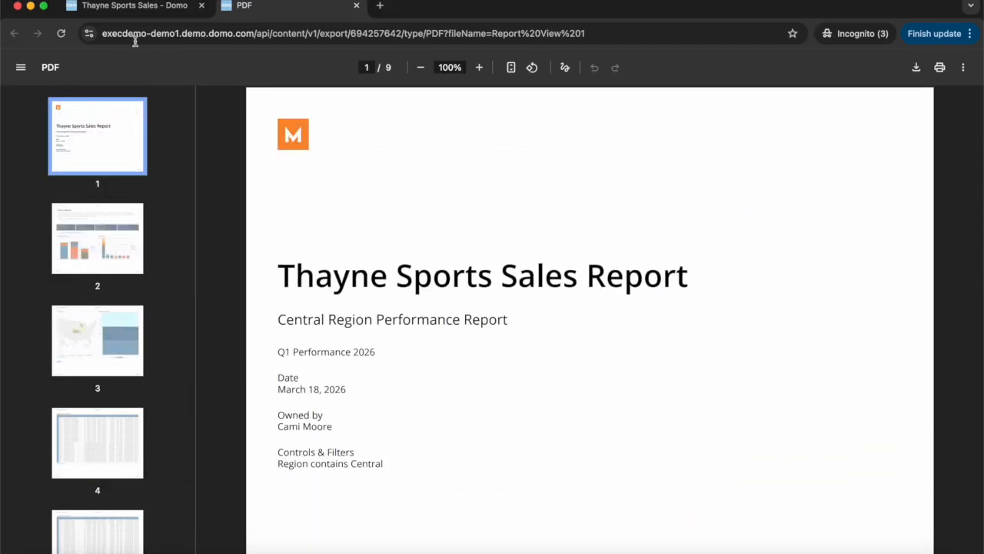
{"action": "left_click", "coordinate": [119, 13]}
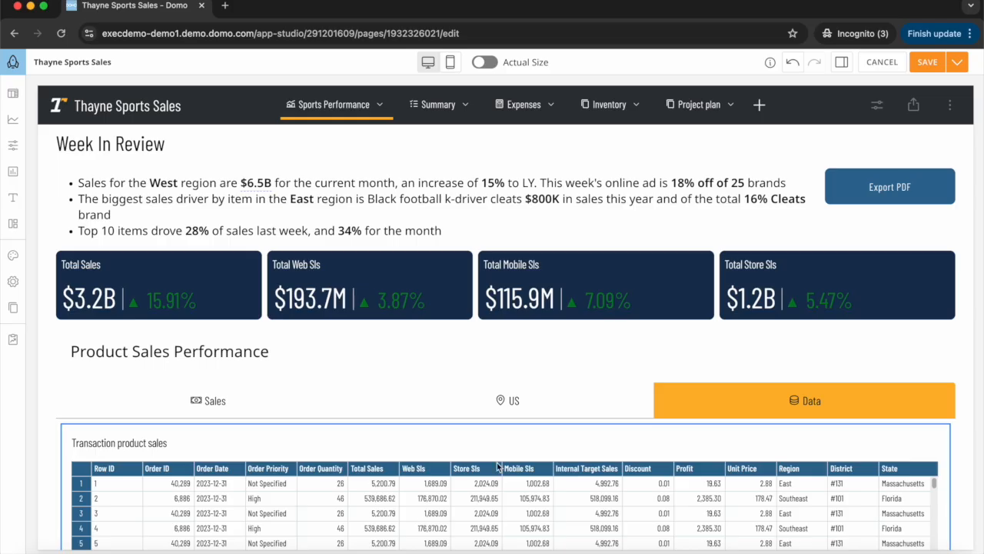
{"action": "left_click", "coordinate": [907, 186]}
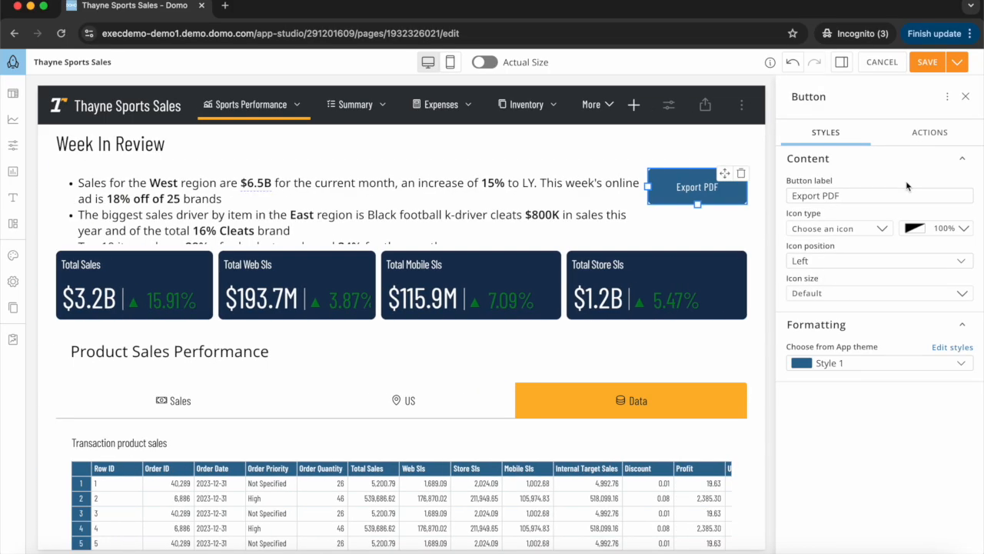
{"action": "left_click", "coordinate": [922, 132]}
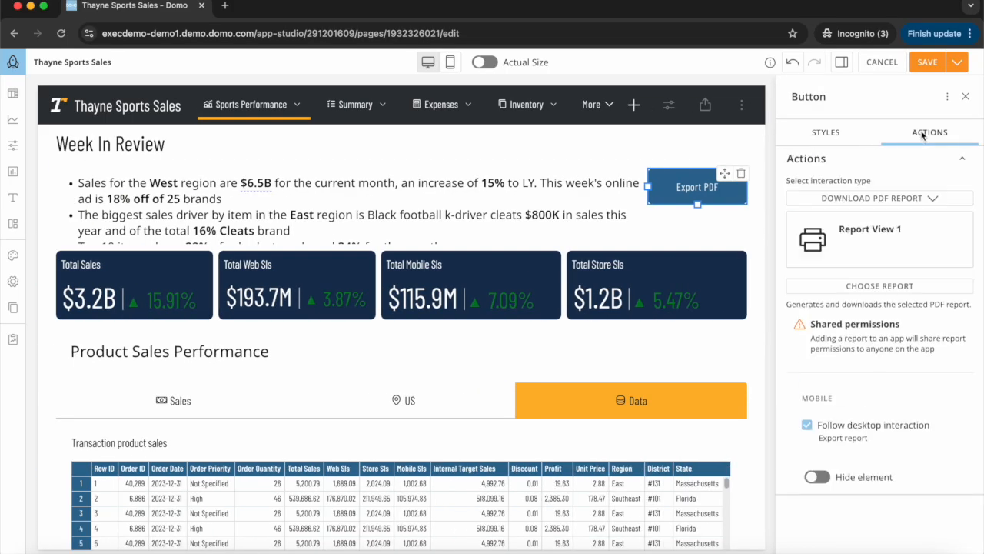
{"action": "left_click", "coordinate": [911, 198]}
{"action": "left_click", "coordinate": [892, 220]}
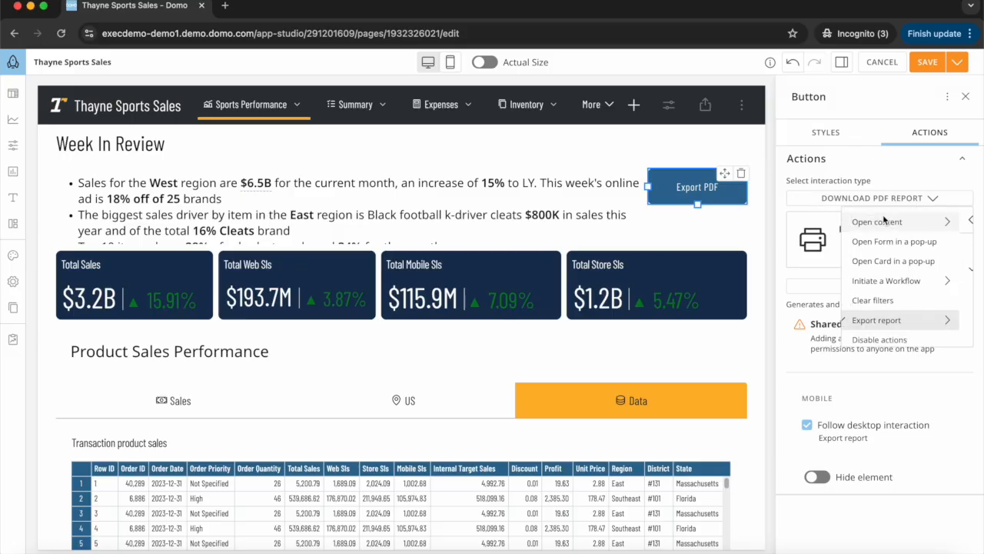
{"action": "left_click", "coordinate": [926, 326]}
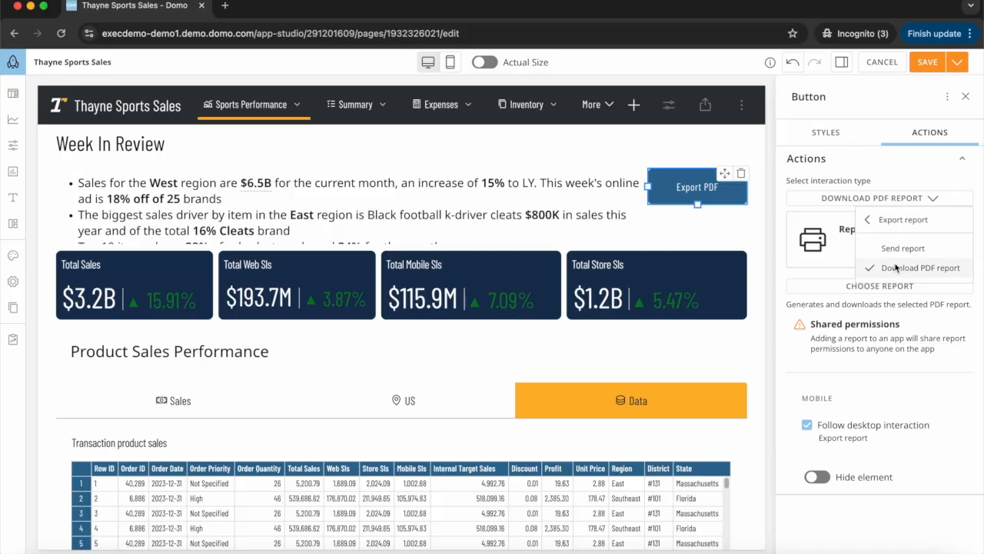
{"action": "left_click", "coordinate": [899, 268]}
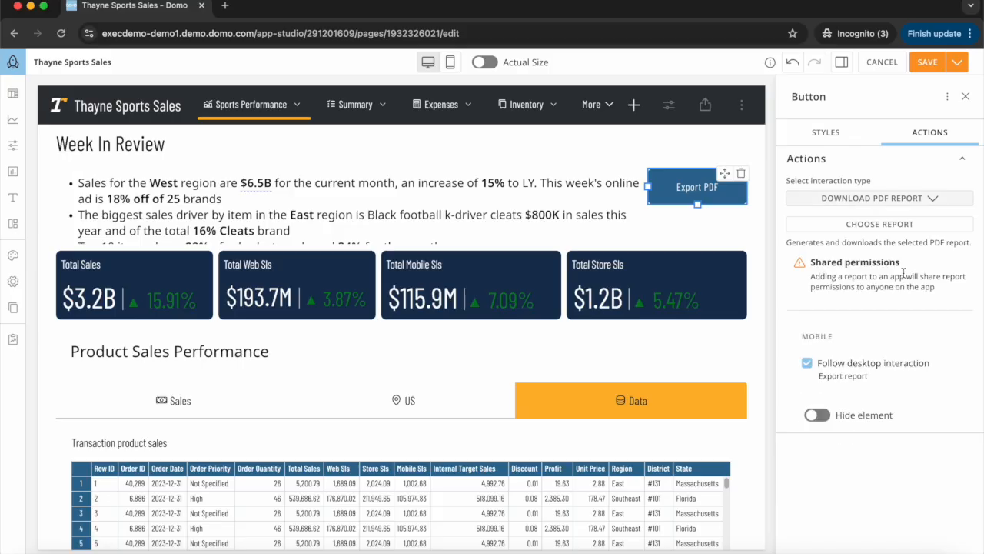
Step: Assign Report View 1 of the Thayne Sports Report PDF as the report the Export PDF button downloads
{"action": "left_click", "coordinate": [883, 226]}
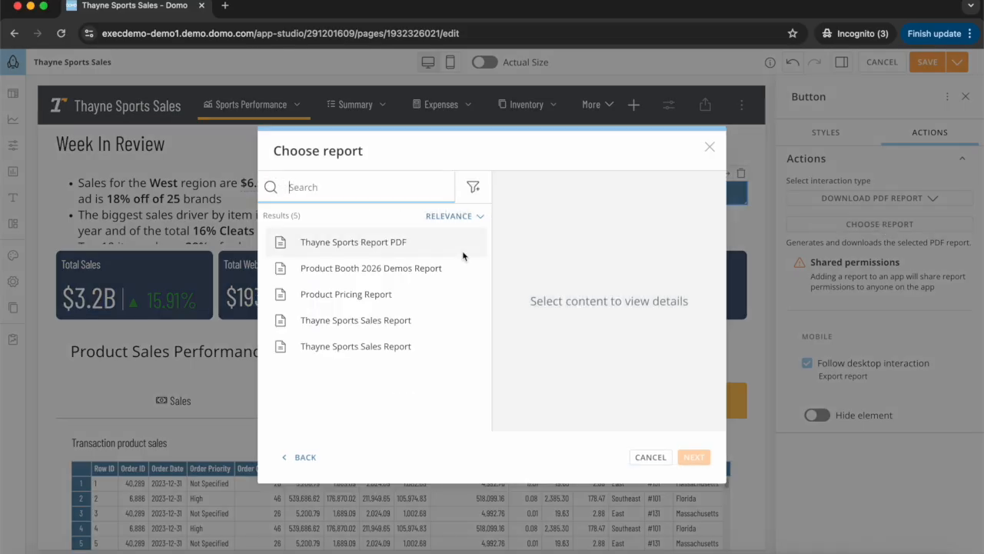
{"action": "left_click", "coordinate": [426, 245]}
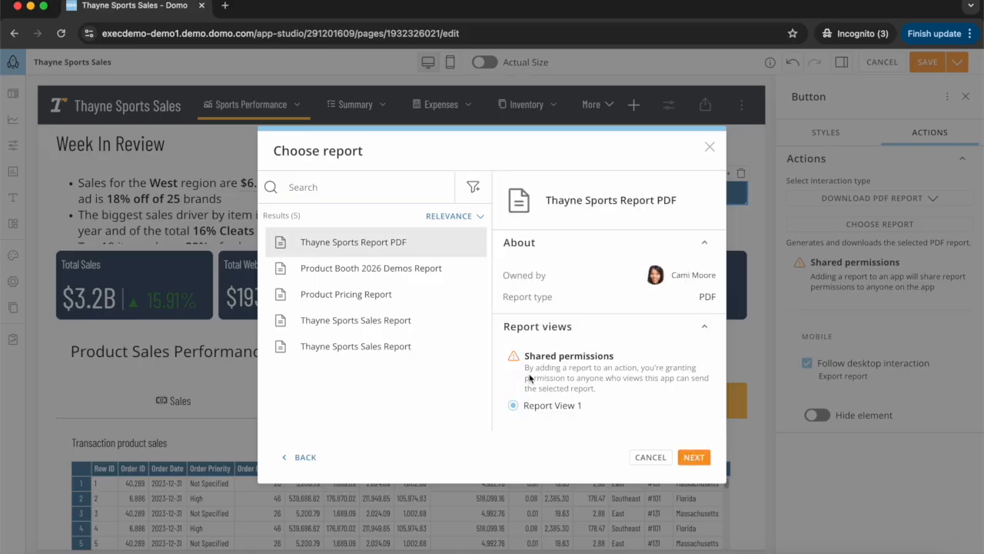
{"action": "left_click", "coordinate": [693, 458]}
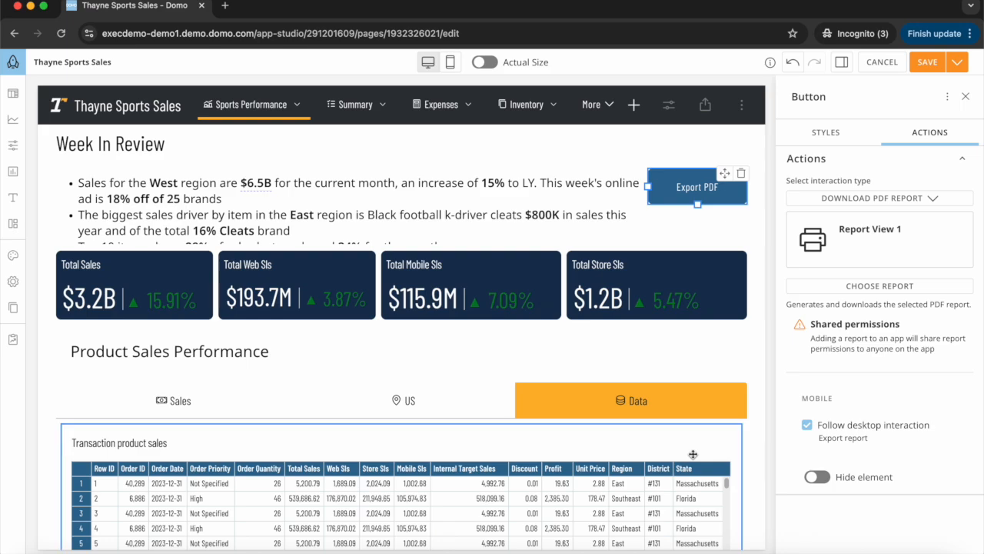
Step: Save the app, leave edit mode, and start the report download with the page's Export PDF button
{"action": "left_click", "coordinate": [927, 63]}
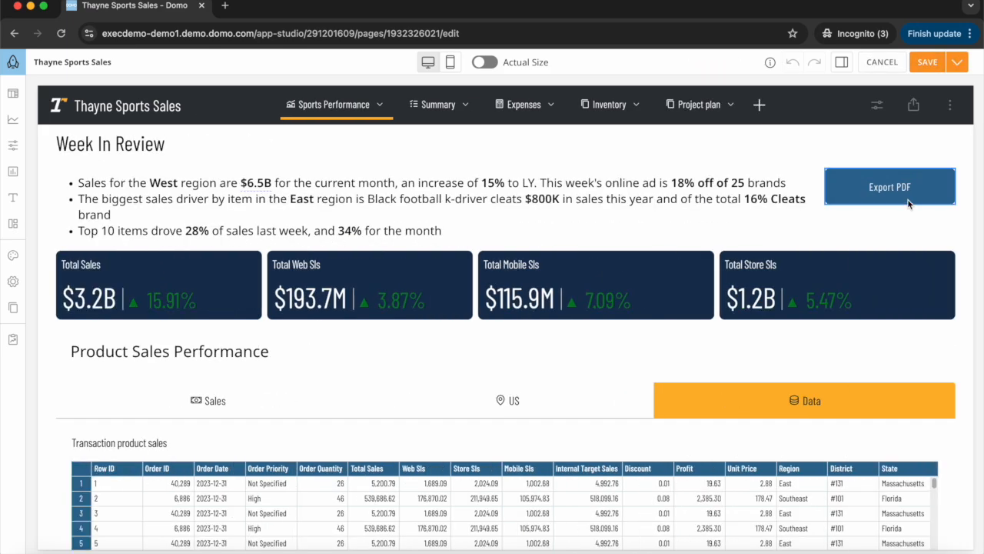
{"action": "left_click", "coordinate": [957, 62]}
{"action": "left_click", "coordinate": [927, 96]}
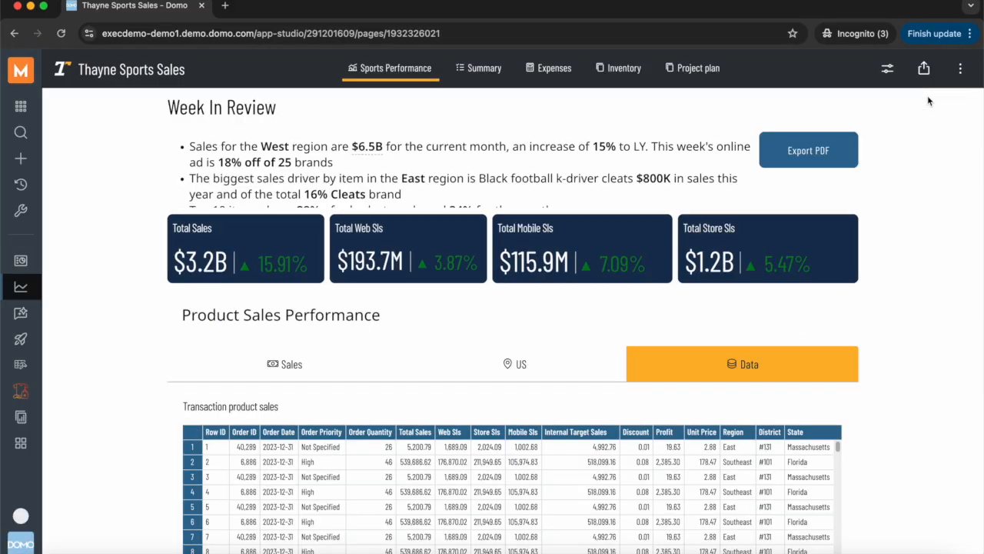
{"action": "left_click", "coordinate": [891, 147]}
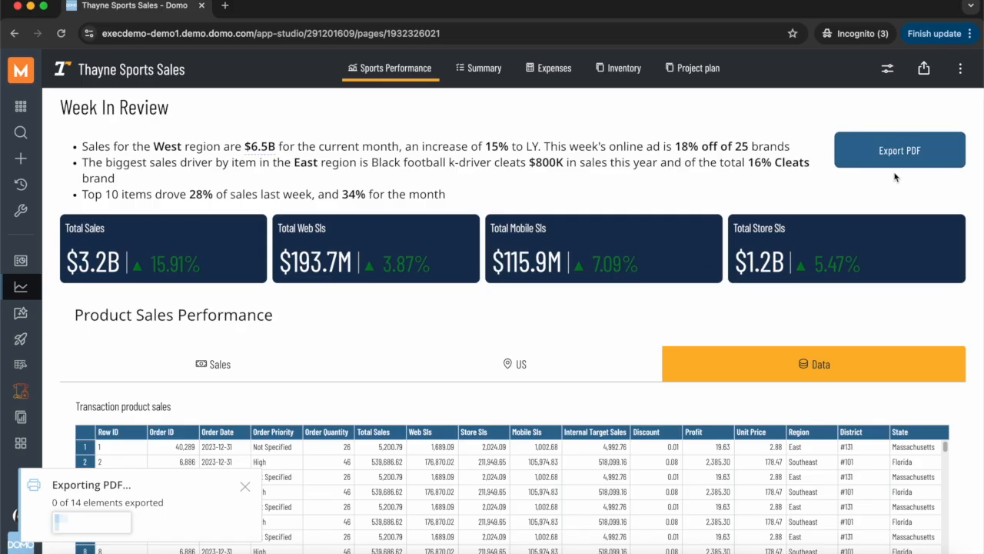
{"action": "left_click", "coordinate": [895, 156]}
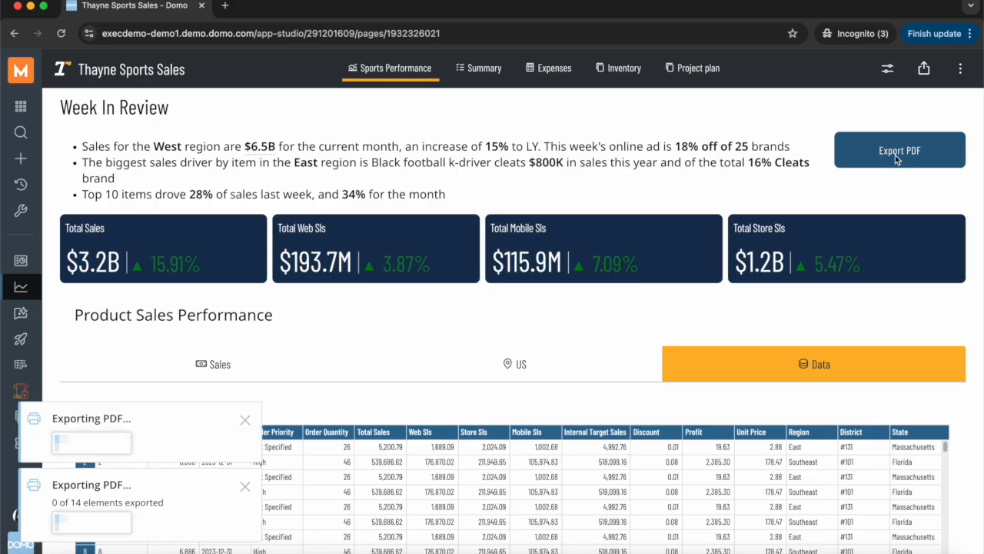